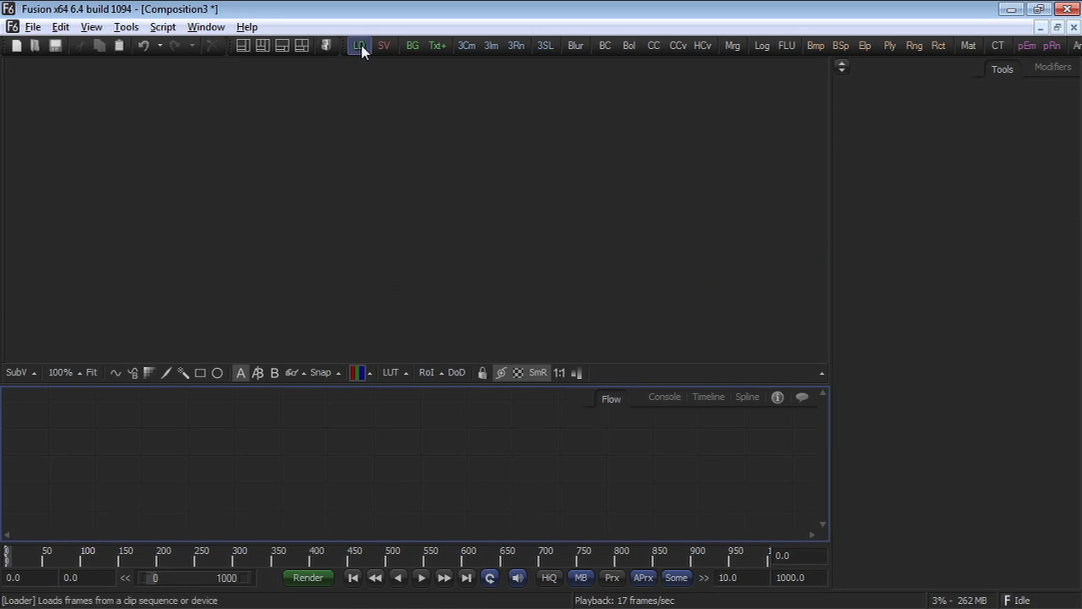
Step: Load the standing.##.jpg sequence into a Loader, also drag in the Standing folder, and view it
click(360, 47)
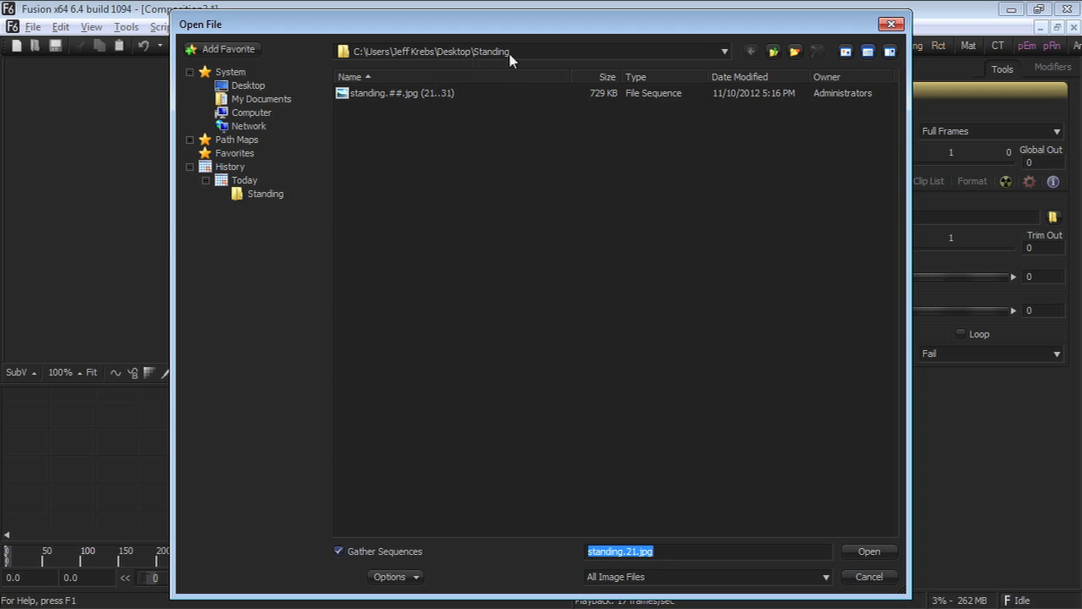
click(436, 94)
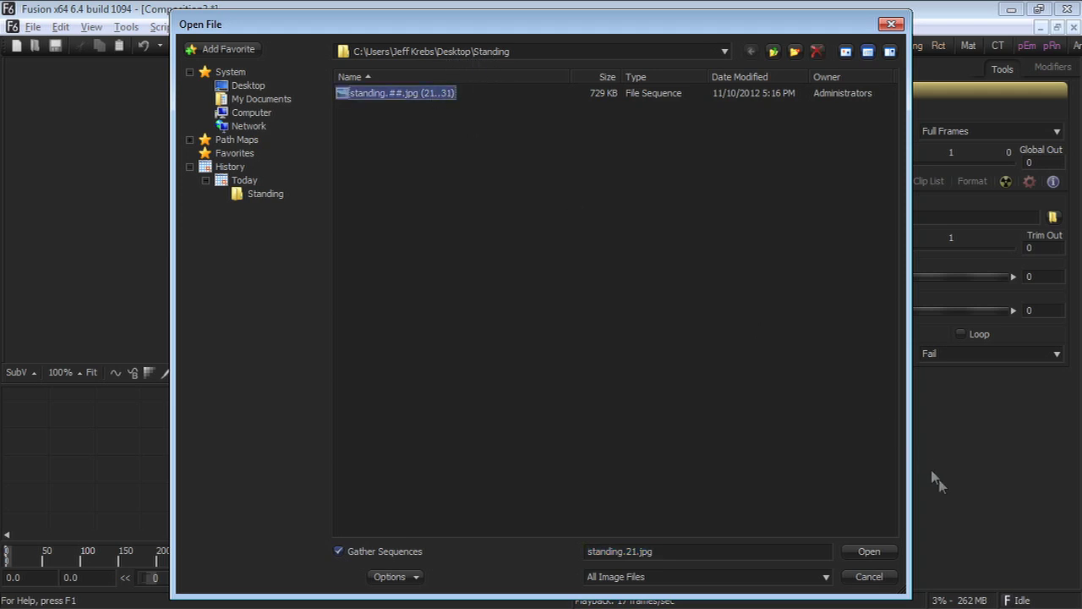
click(892, 548)
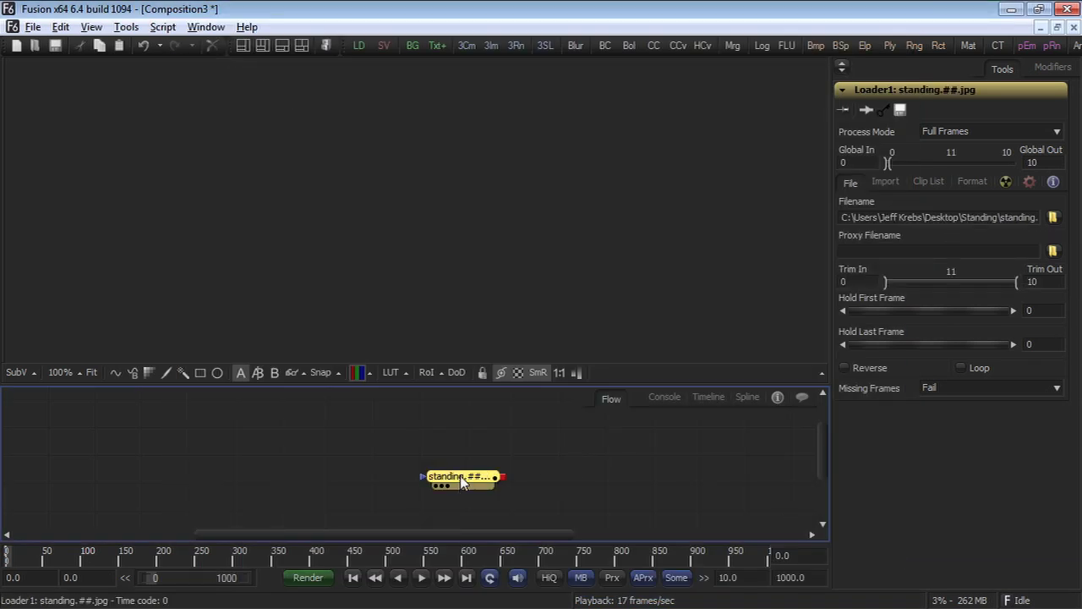
drag(461, 479, 320, 258)
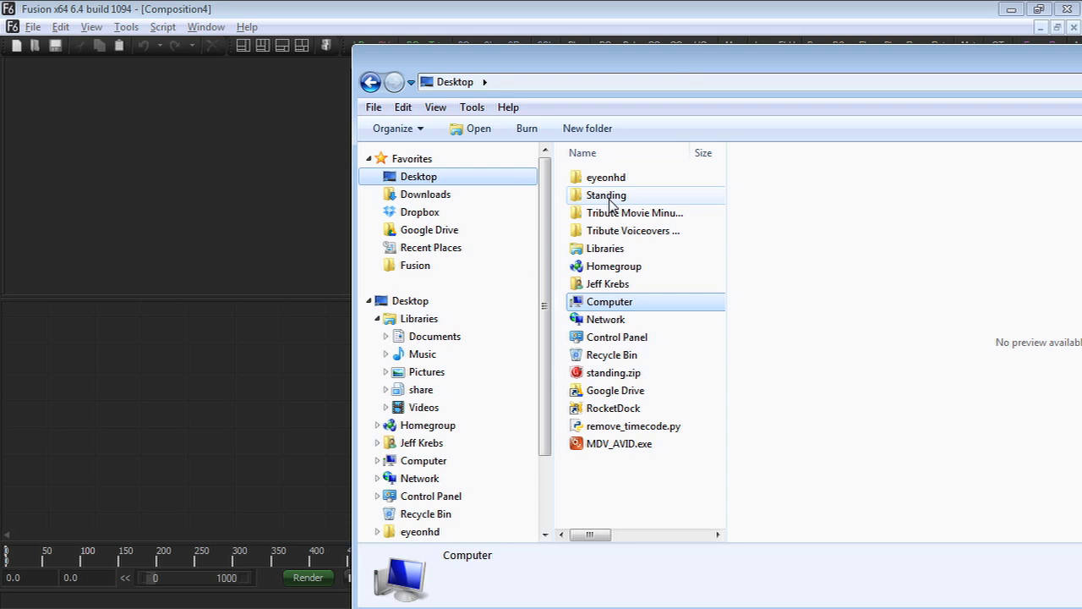
drag(612, 203, 297, 158)
click(234, 449)
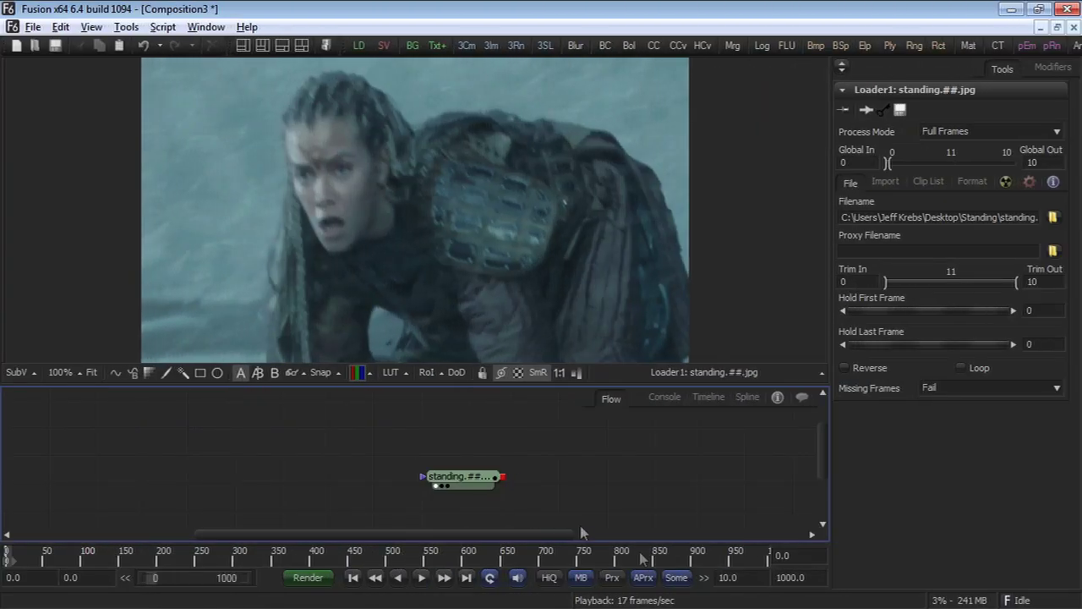
Step: Set the composition's render end frame to 10
double_click(791, 577)
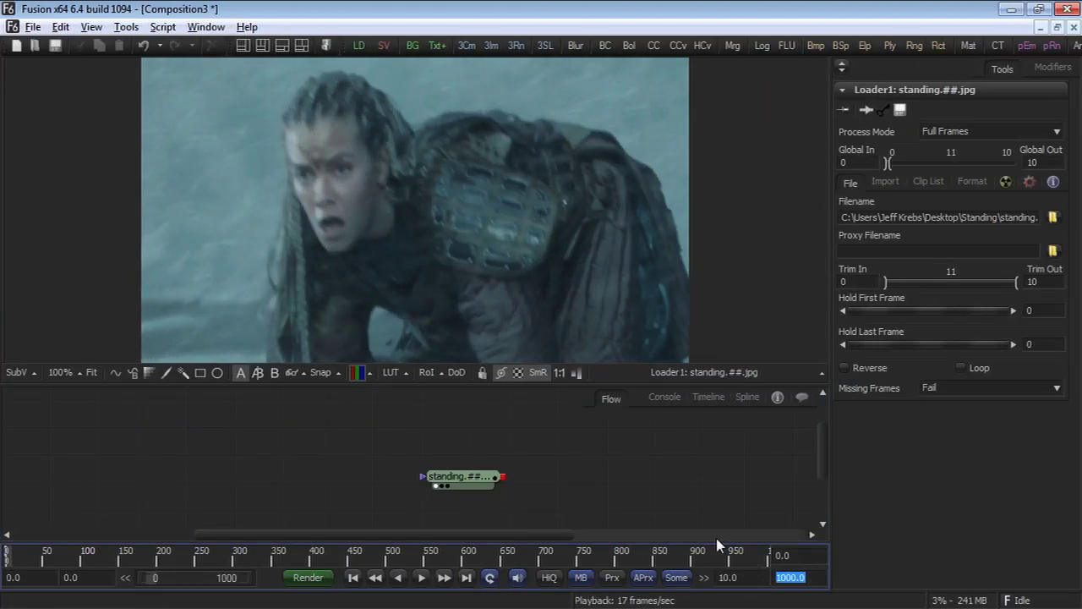
text(10)
key(Return)
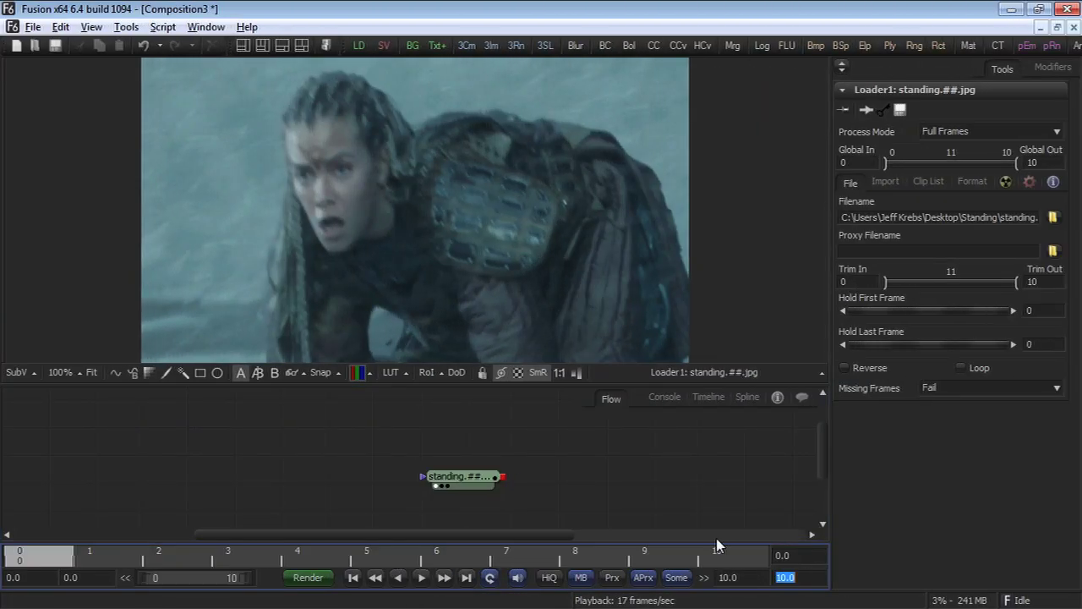
Step: Play the clip once from frame 1, then nudge the loader node left
click(124, 563)
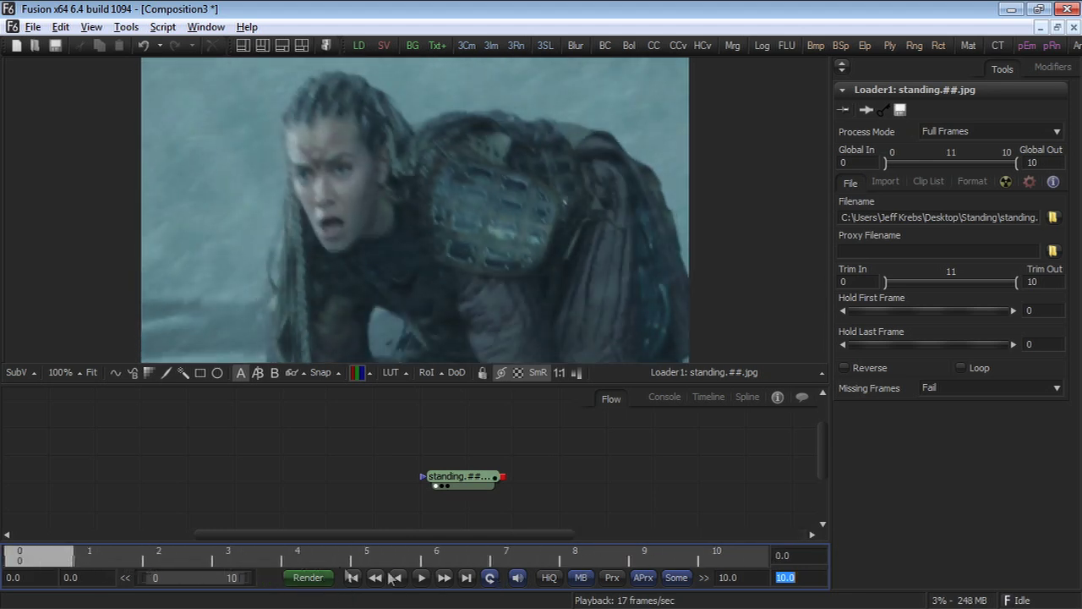
click(420, 578)
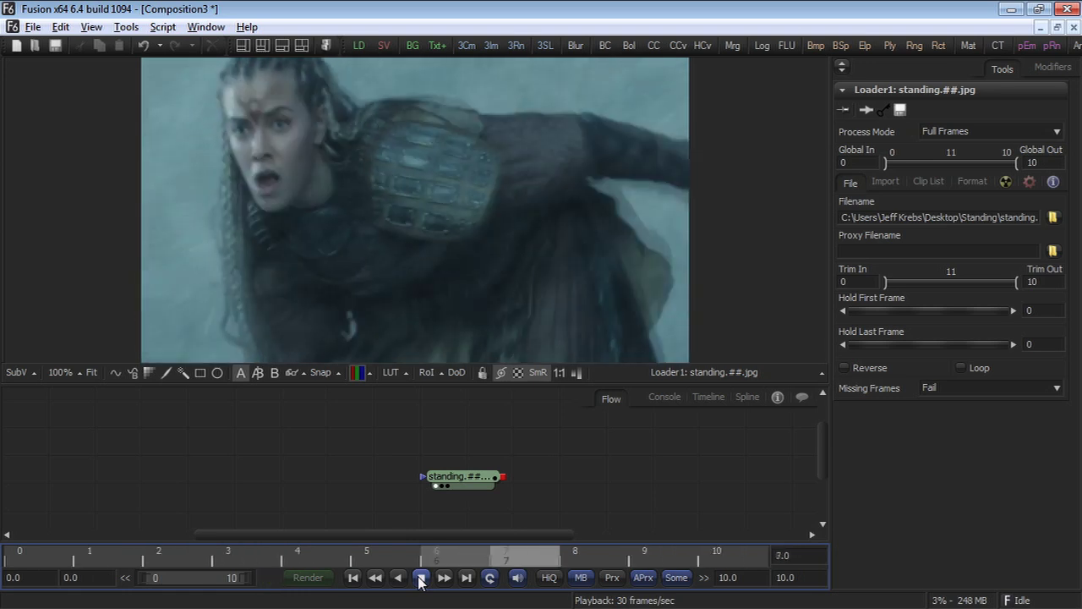
click(420, 577)
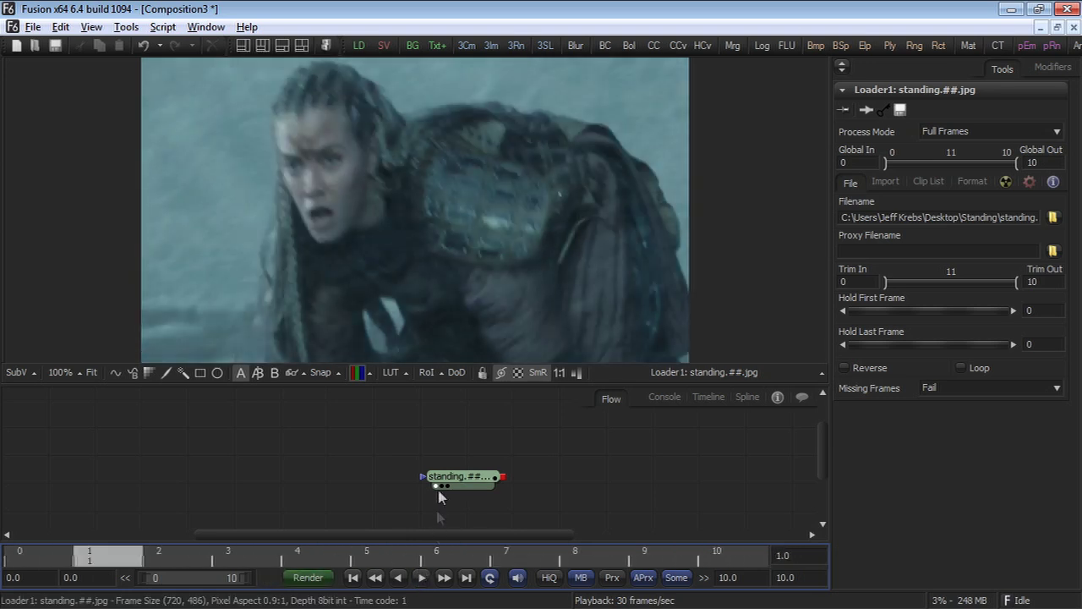
drag(457, 484, 420, 479)
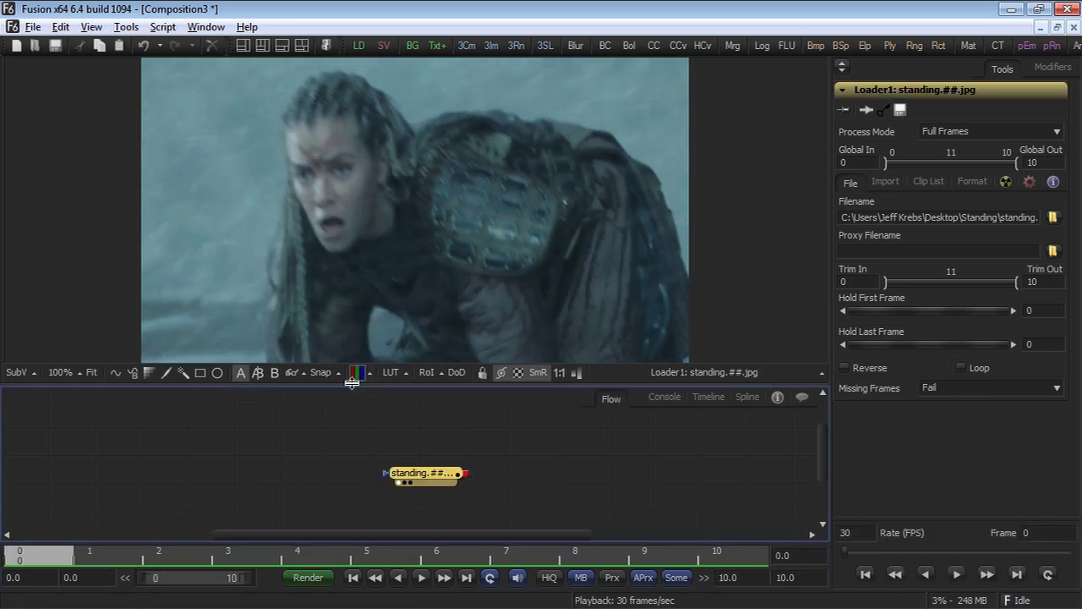
Step: Enlarge the viewer, fit the frame, move the loader left, and add a BrightnessContrast tool after it
drag(353, 383, 354, 427)
key(ctrl+f)
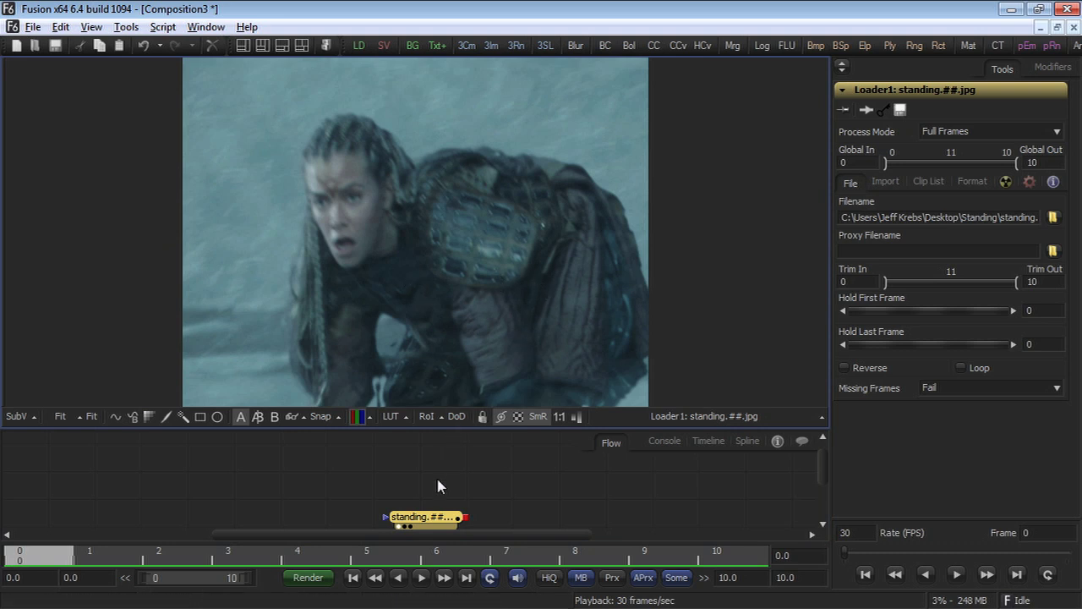
drag(430, 526, 289, 489)
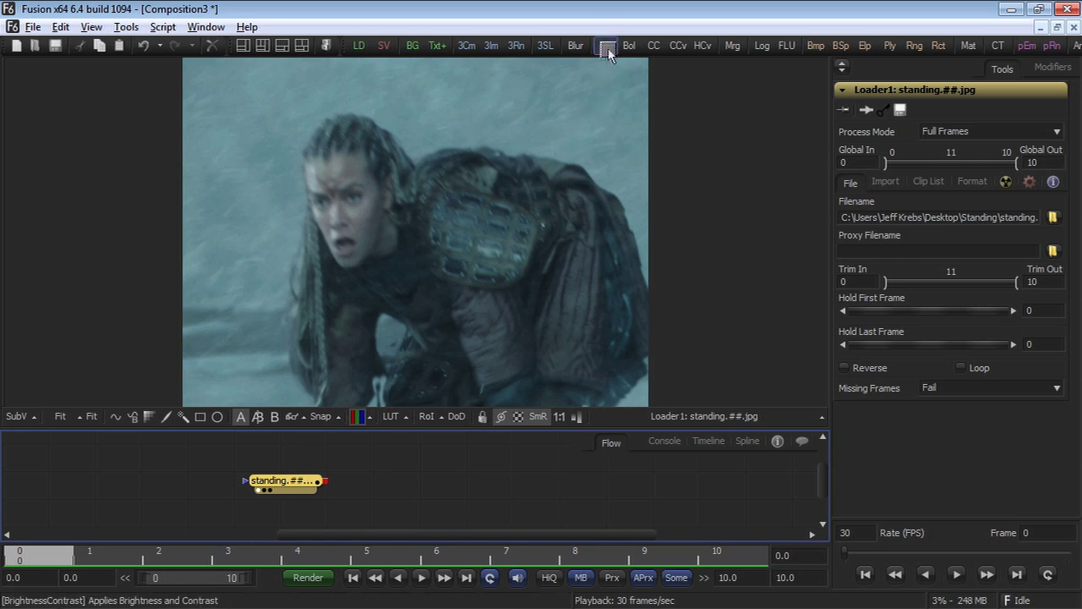
drag(605, 45, 484, 194)
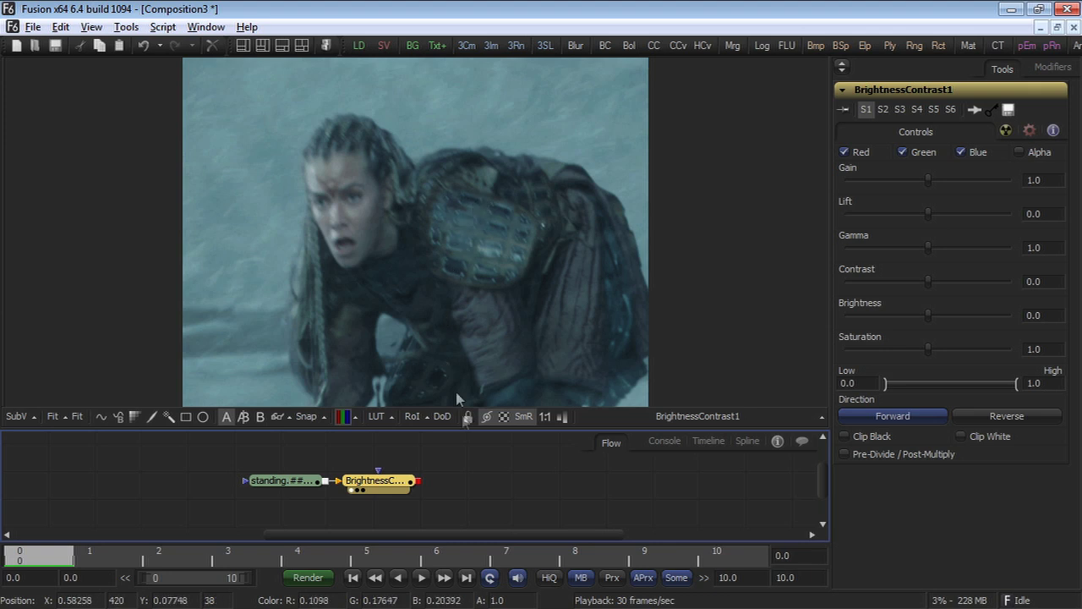
Step: Set BrightnessContrast1 to Gain 0.92 and Contrast 0.54, leaving brightness at 0.0
drag(403, 490, 431, 491)
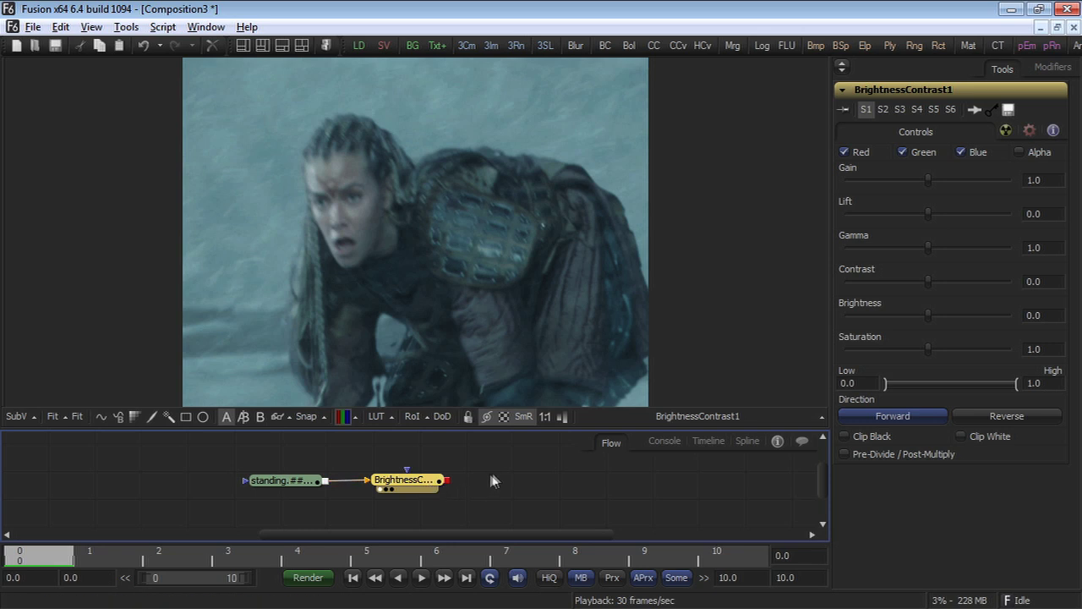
drag(924, 287, 966, 279)
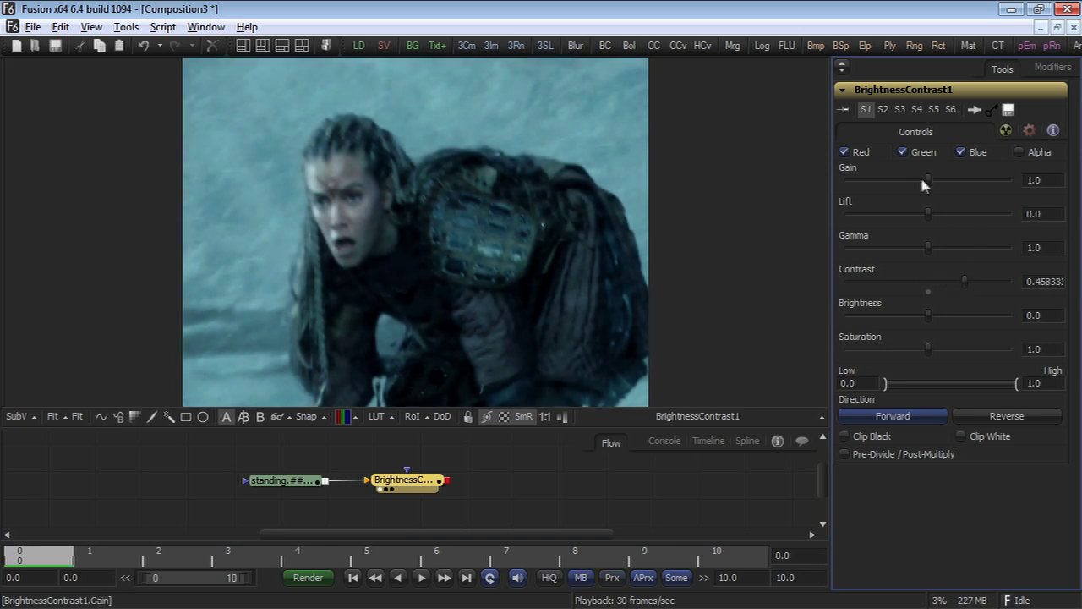
drag(928, 180, 923, 180)
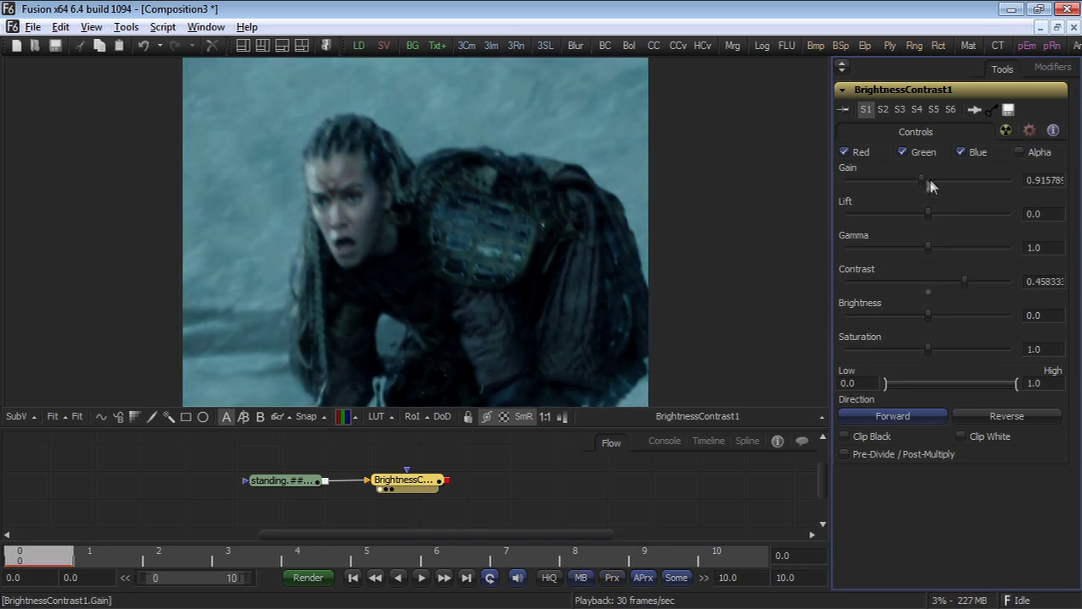
drag(1024, 180, 1080, 186)
text(0.92)
key(Tab)
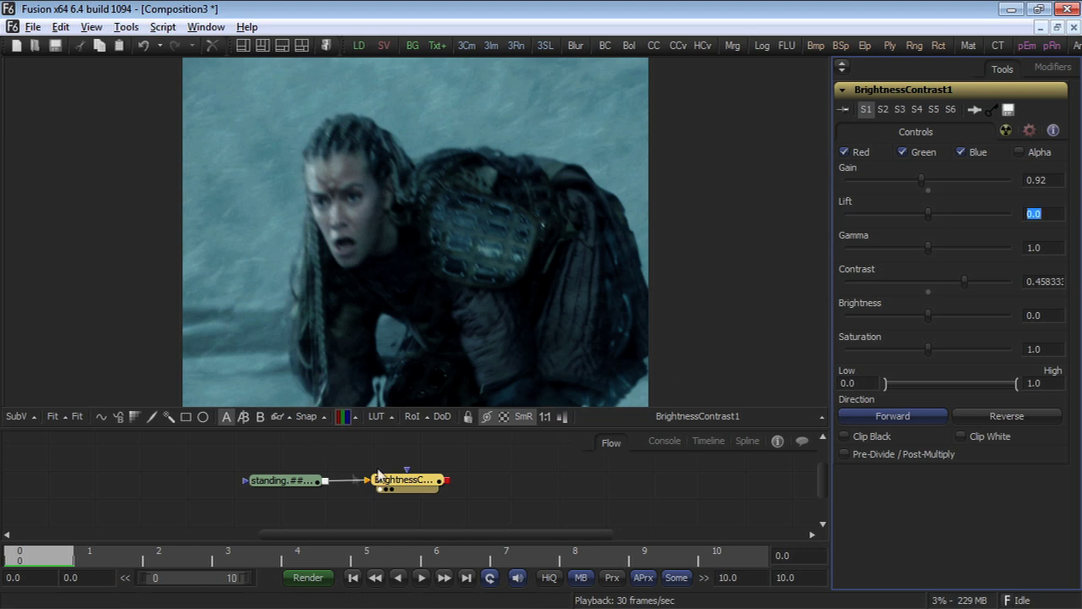
click(1027, 281)
text(0.54)
key(Tab)
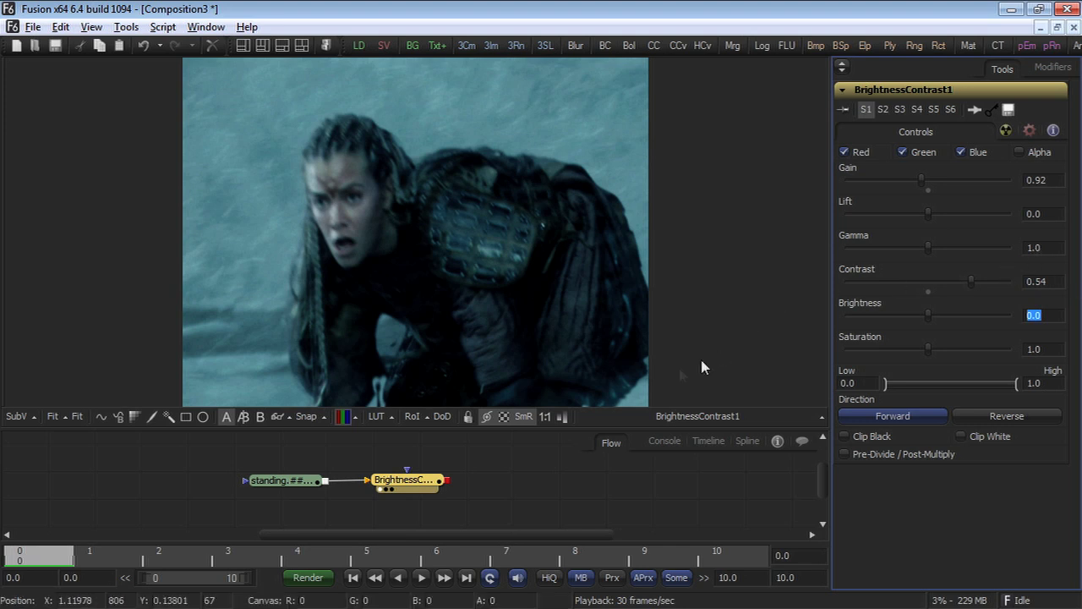
click(406, 480)
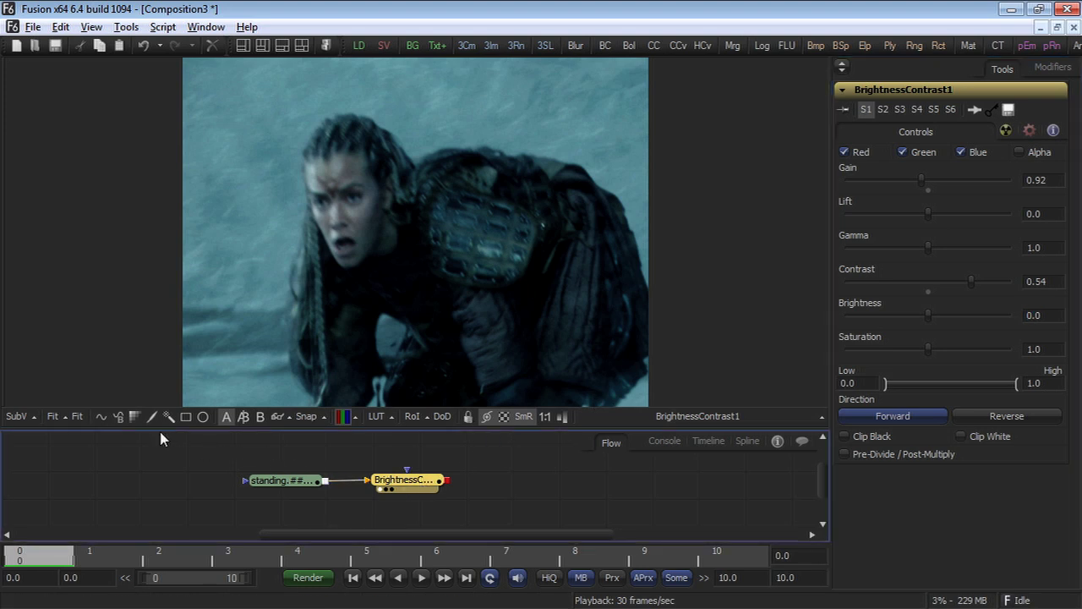
Step: Attach a Polygon mask to BrightnessContrast1 and move the Polygon1 node up in the flow
click(101, 417)
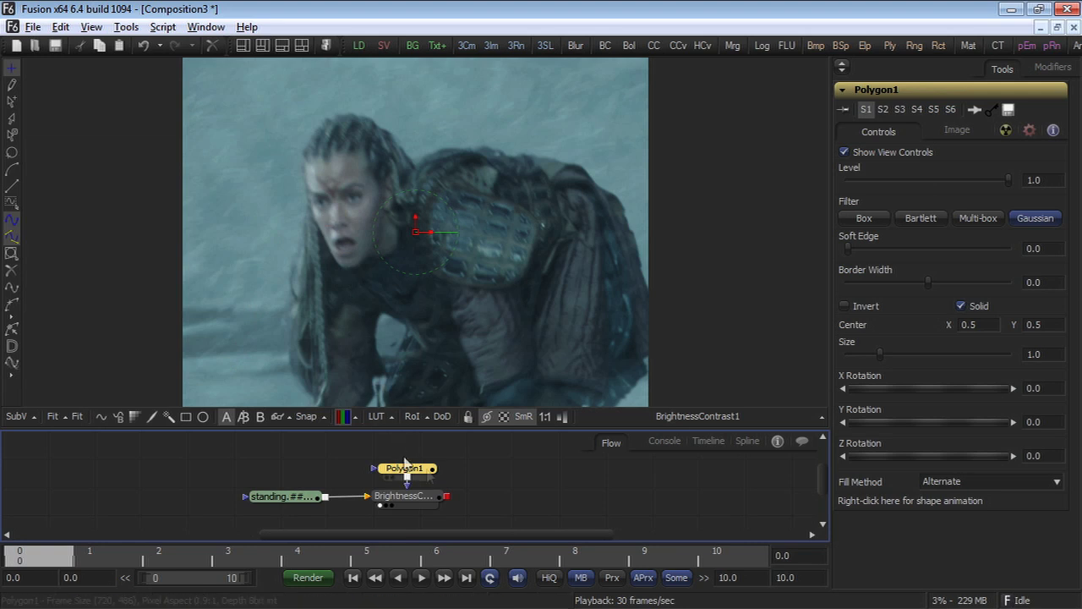
scroll(507, 482, up, 2)
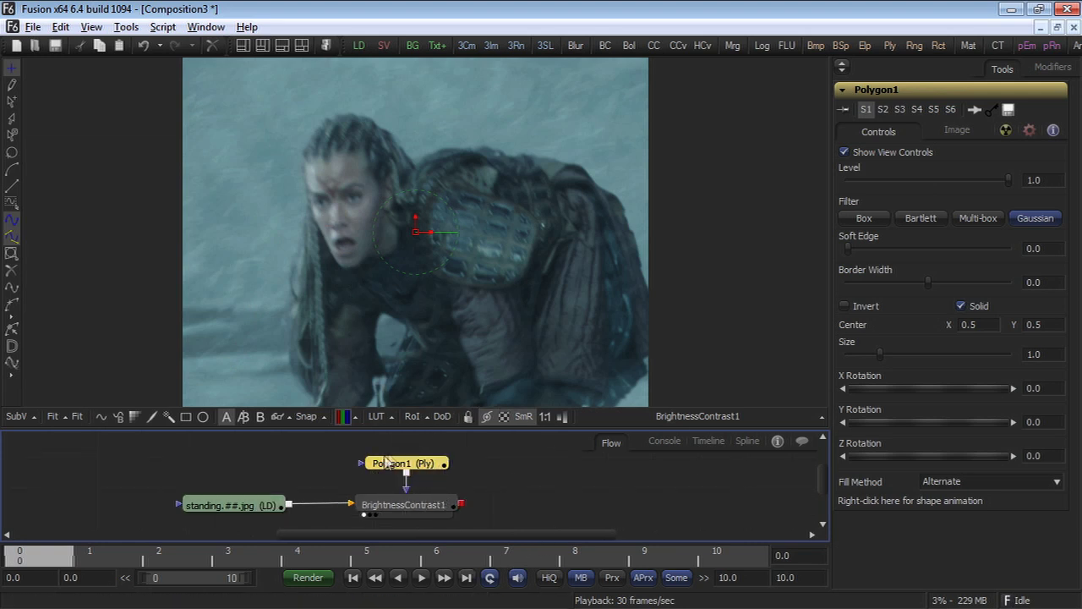
drag(407, 470, 407, 461)
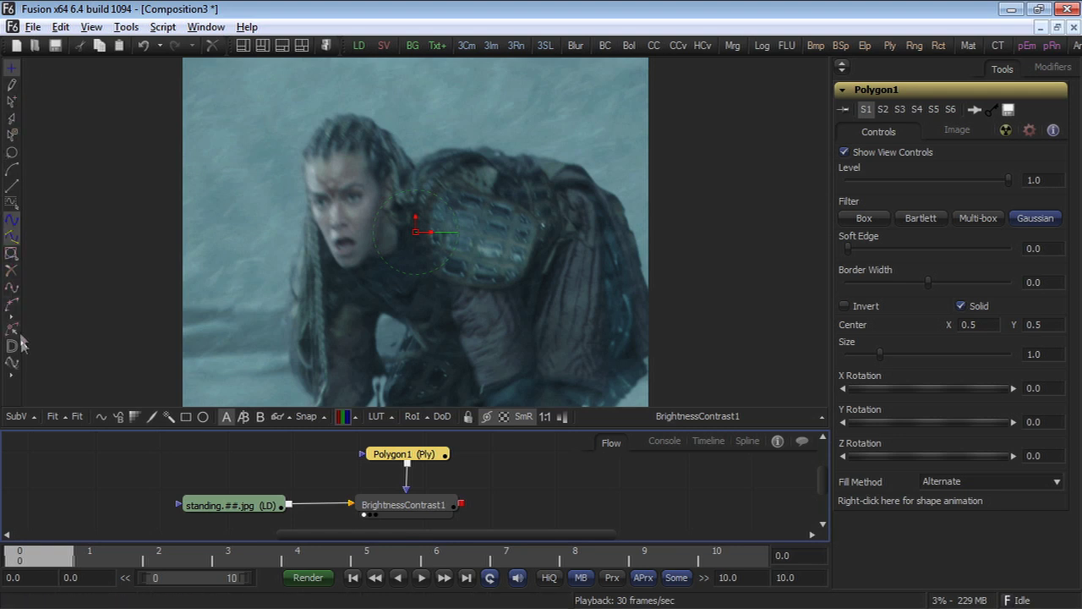
right_click(14, 391)
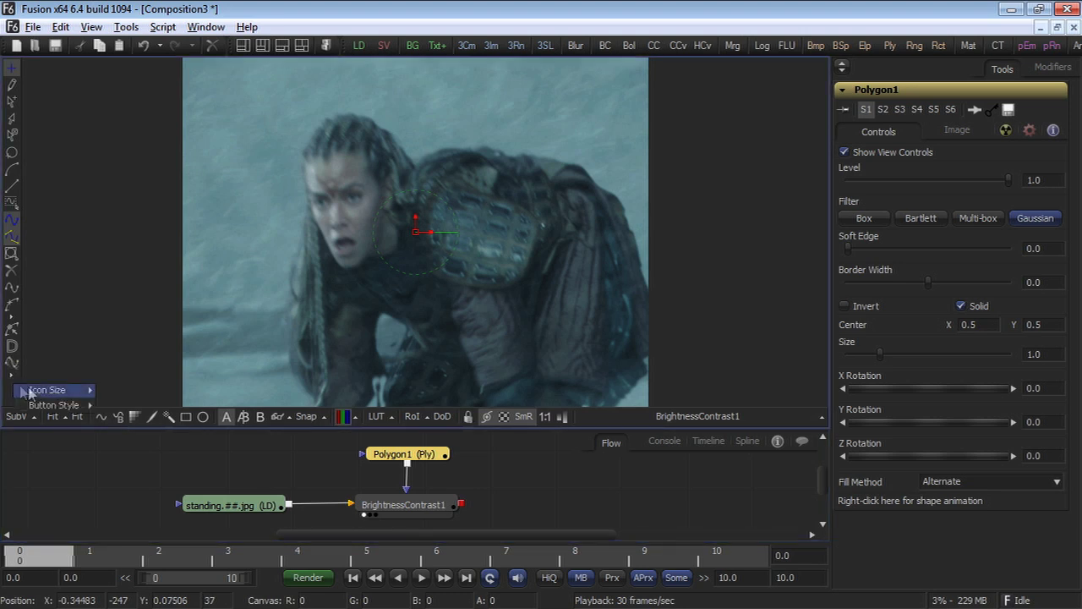
Step: Set the mask tool buttons to small icons, then to Icons and Text Labels
mouse_move(42, 392)
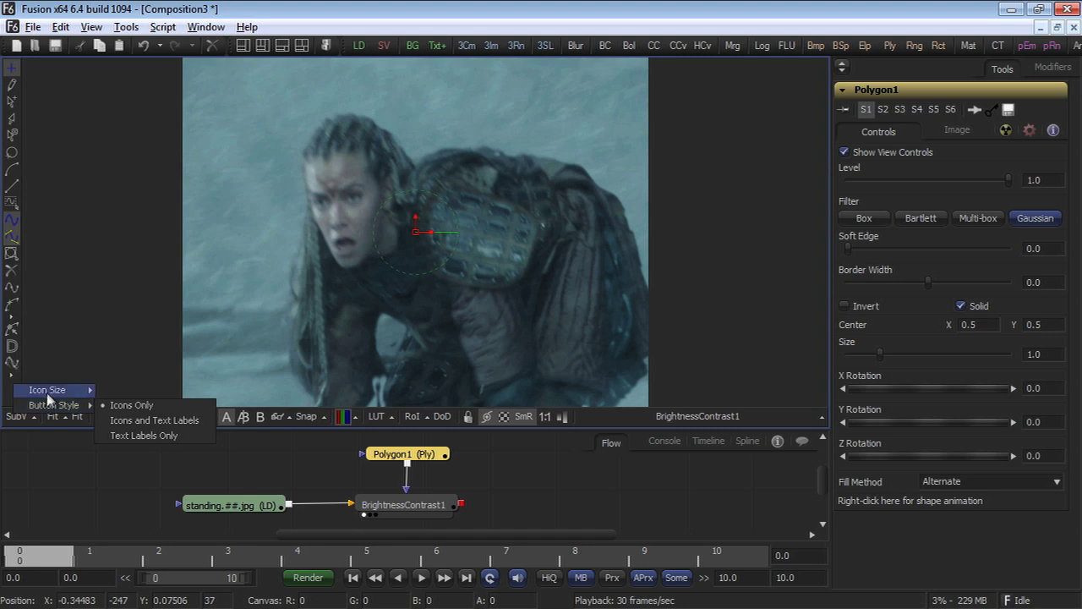
click(119, 391)
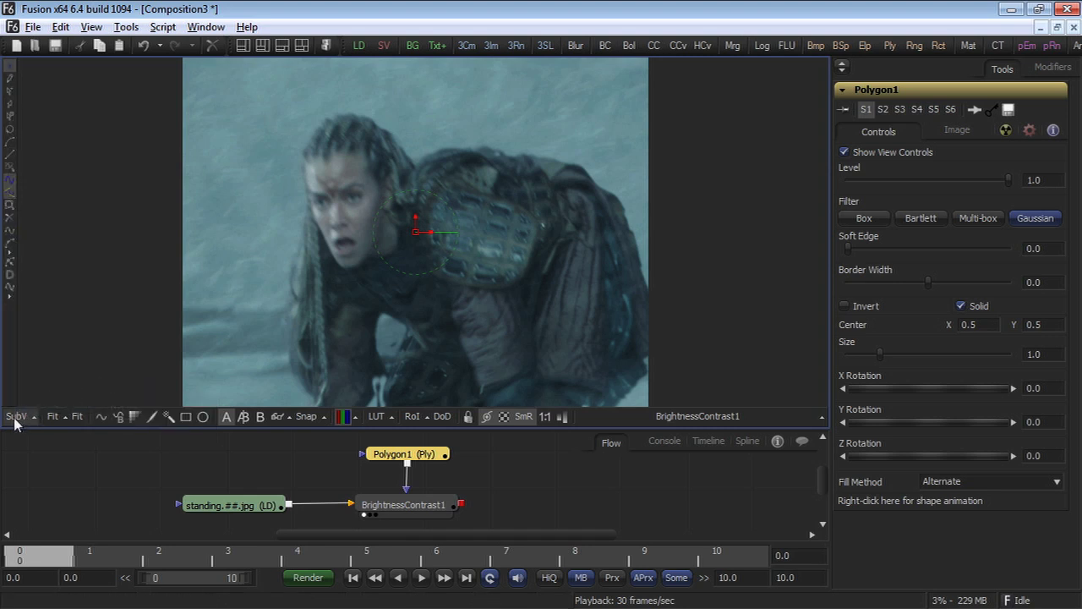
right_click(7, 369)
mouse_move(42, 382)
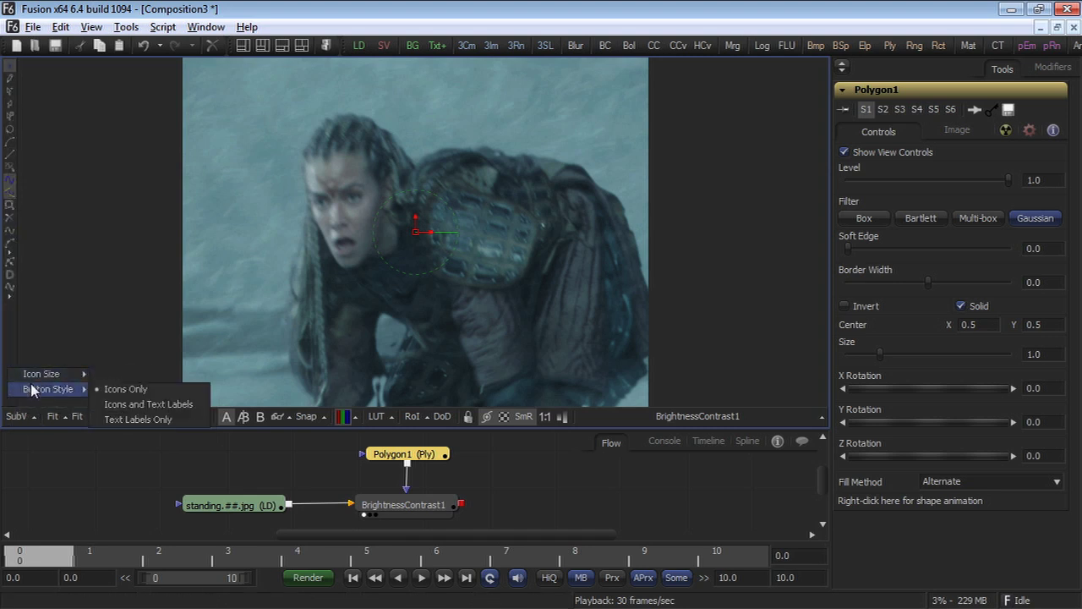
click(95, 404)
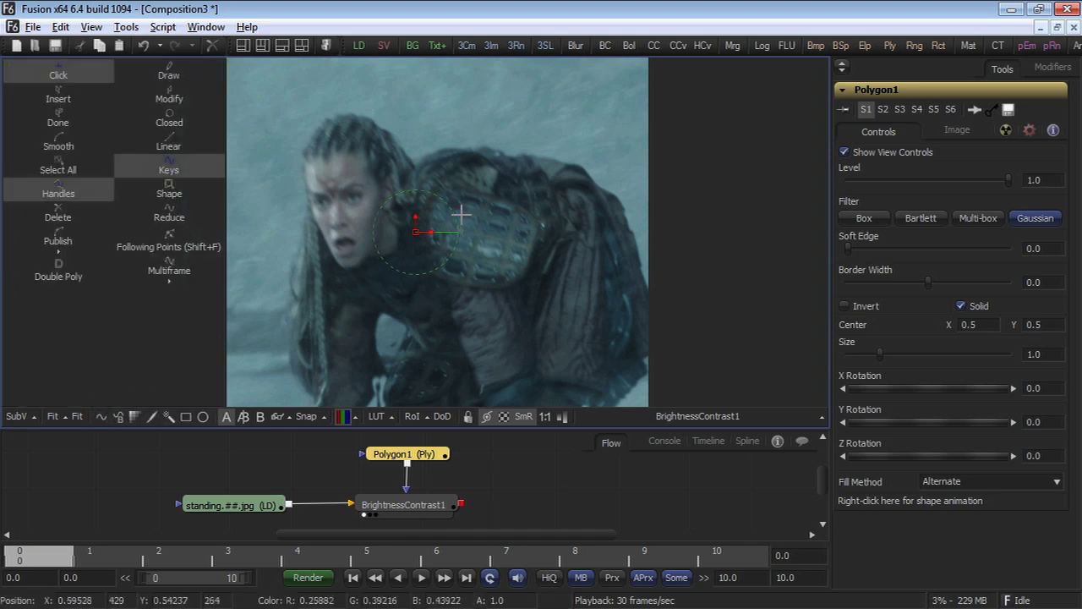
scroll(329, 147, up, 1)
Step: Zoom in and place polygon points across the hairline and down the right cheek and jaw
scroll(330, 147, up, 1)
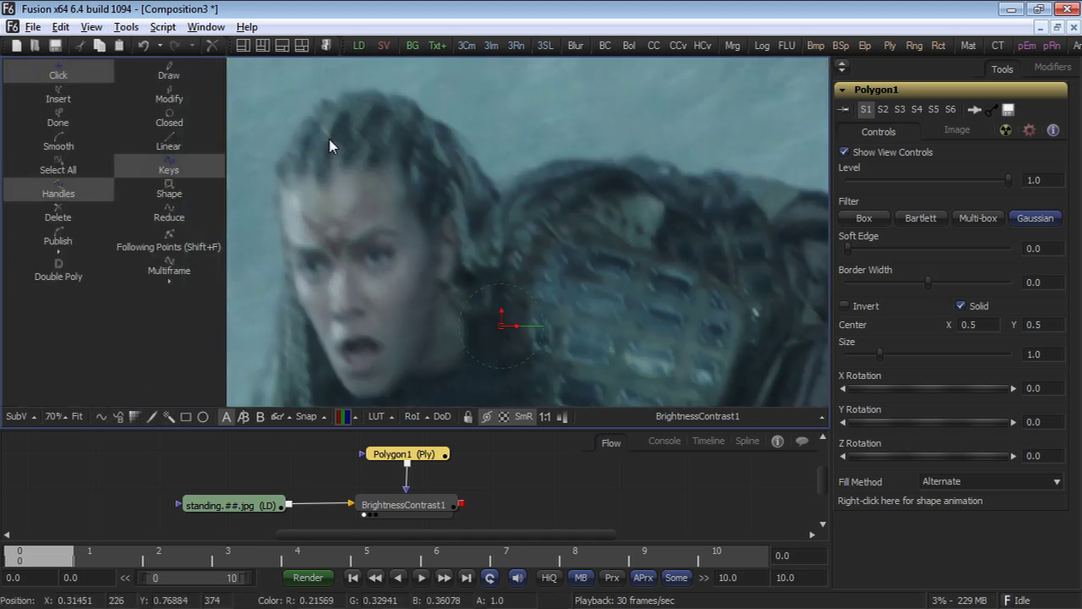
scroll(367, 165, up, 2)
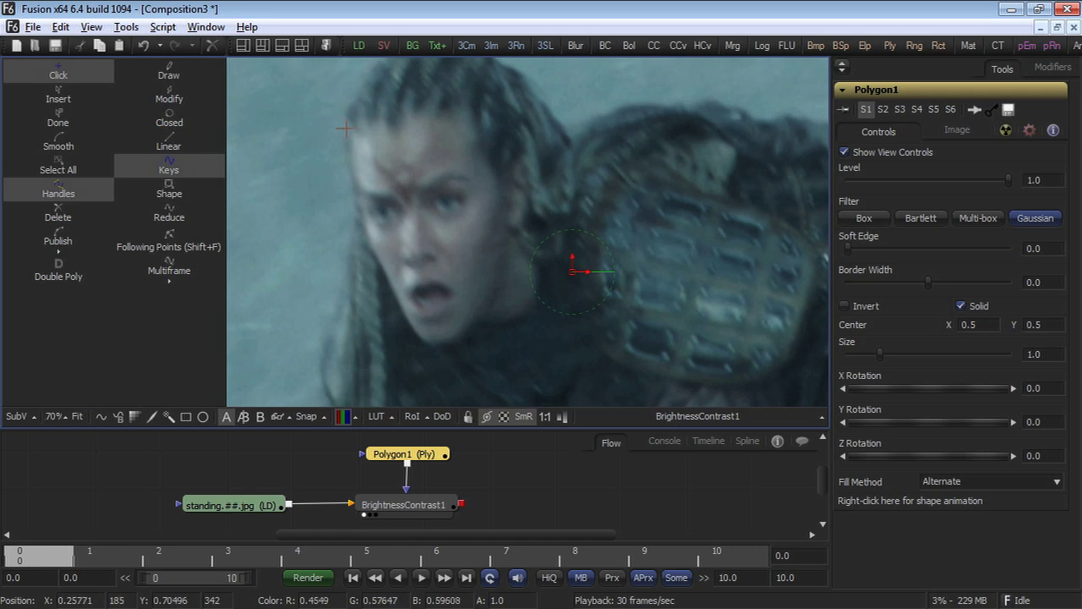
click(403, 114)
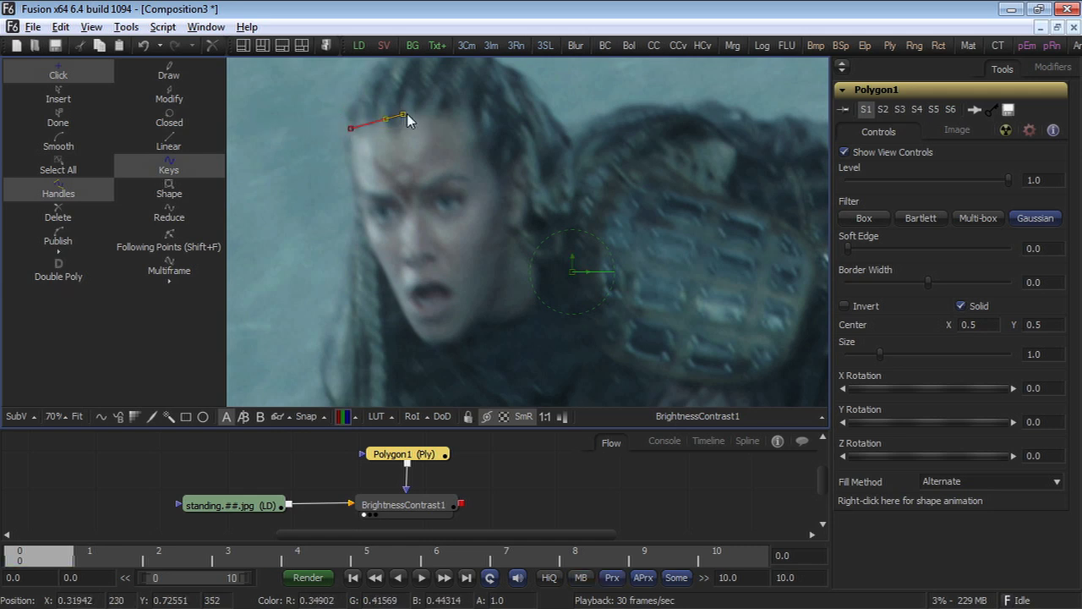
click(453, 110)
click(483, 149)
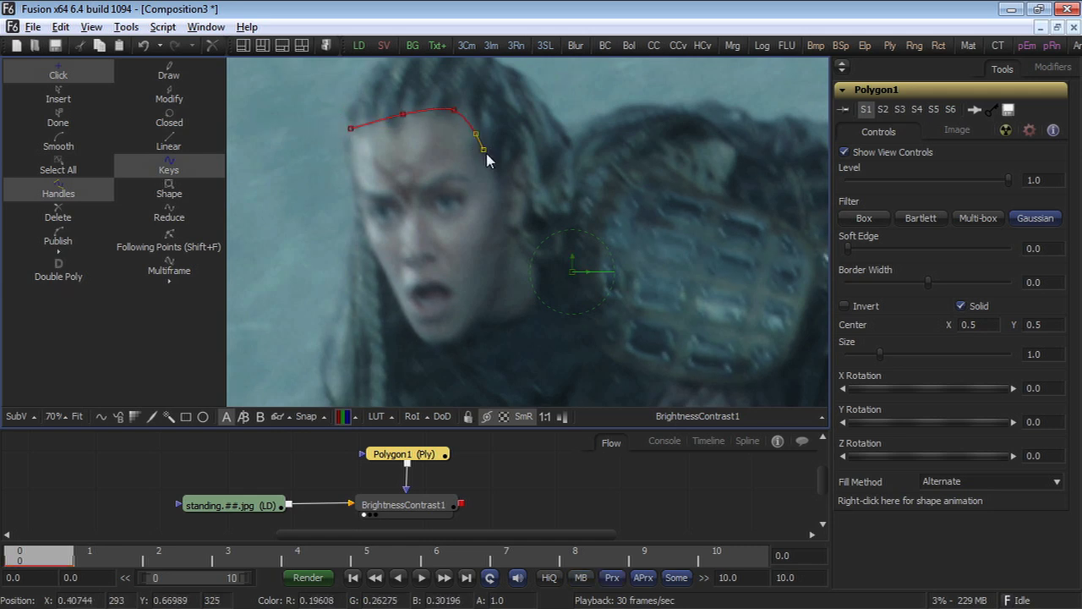
drag(499, 180, 509, 199)
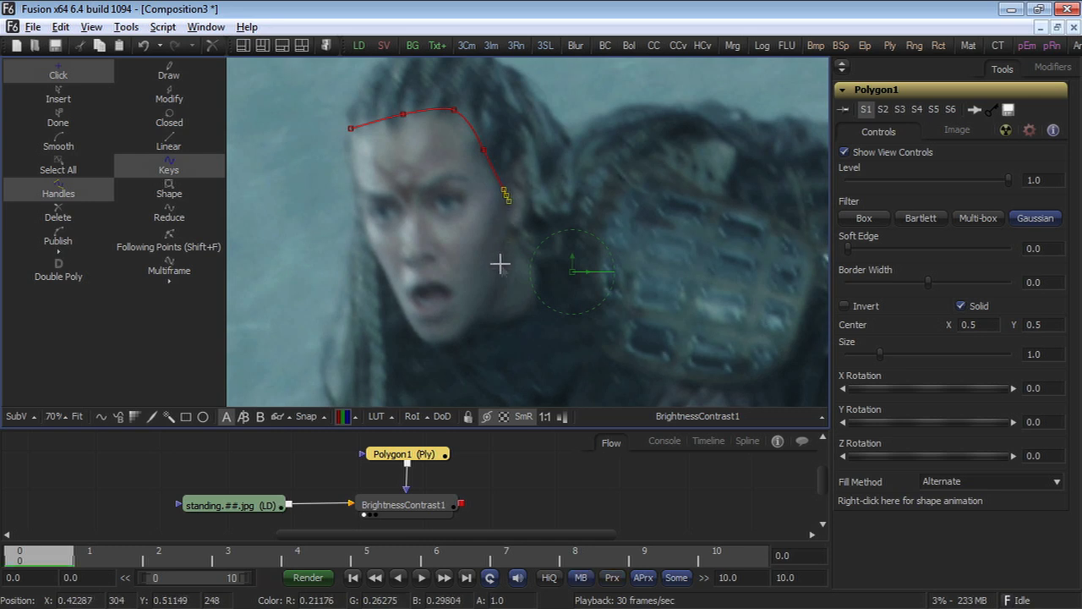
drag(501, 263, 495, 279)
Step: Continue the outline around the chin and up the left side, closing it at the first point
click(471, 331)
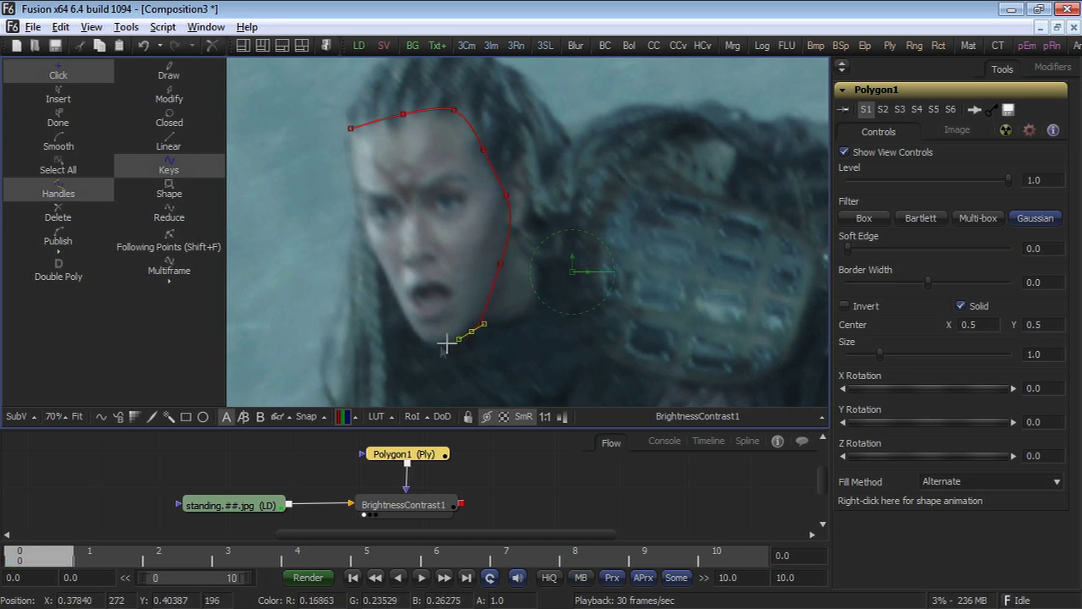
drag(434, 343, 431, 346)
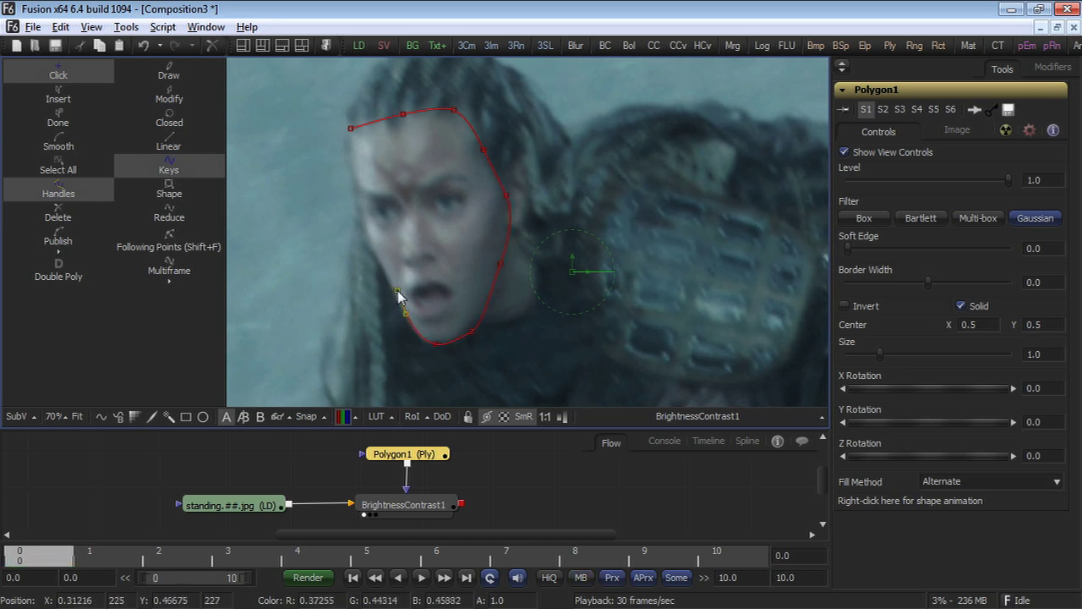
drag(396, 289, 402, 294)
drag(363, 213, 370, 243)
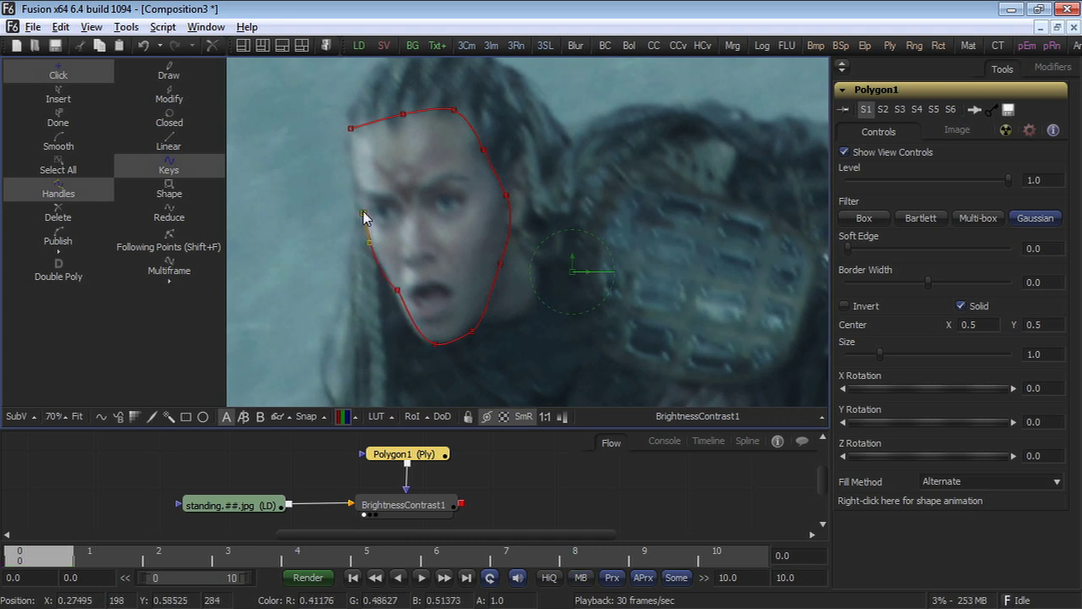
drag(346, 157, 347, 165)
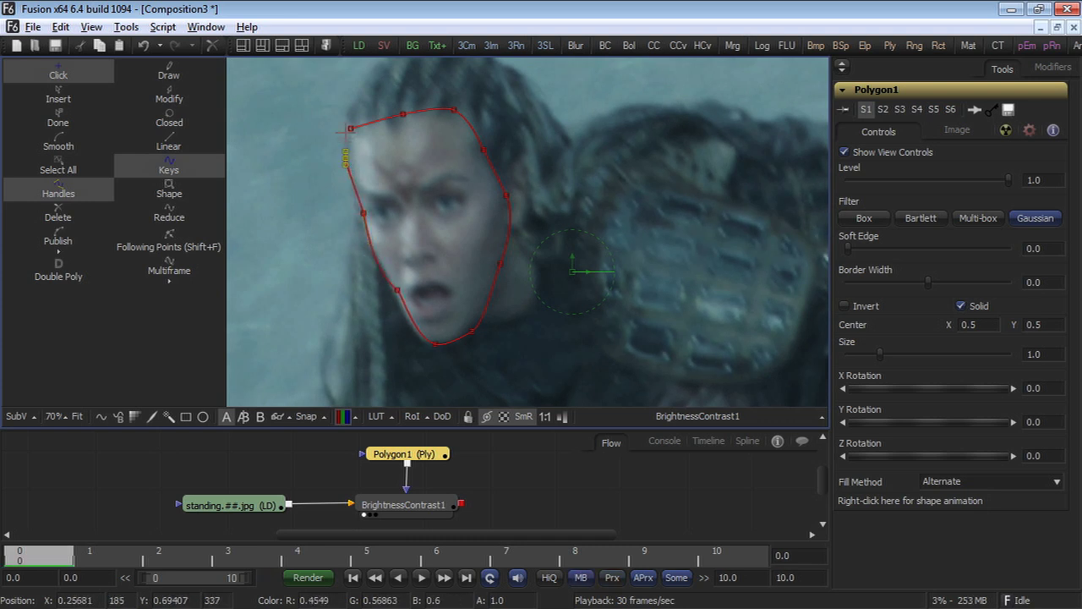
click(353, 130)
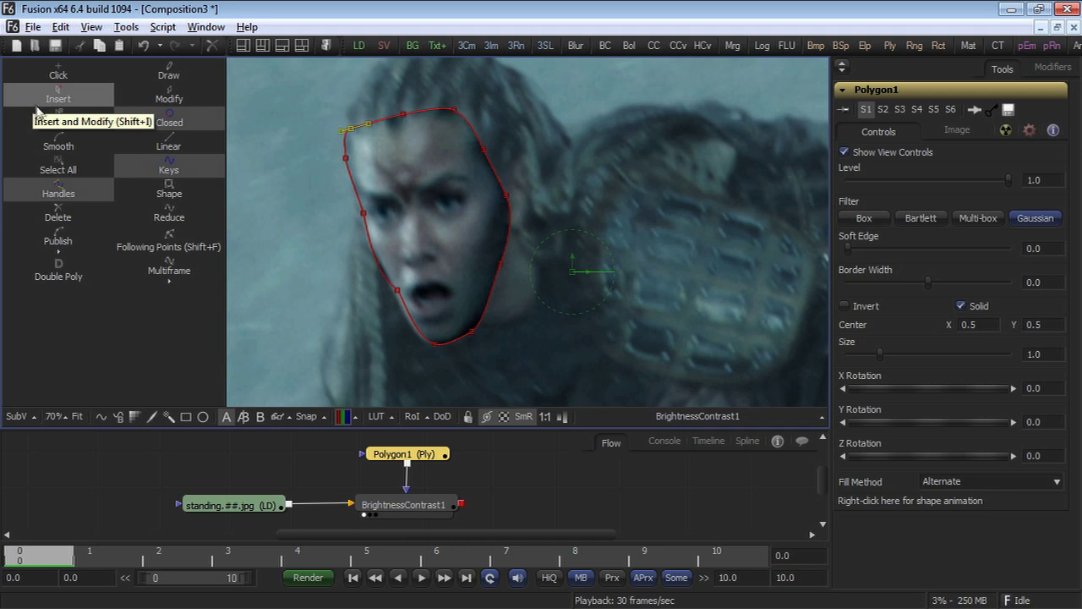
Step: Insert new points on the mask's left edge and curve one to follow the jawline
click(363, 213)
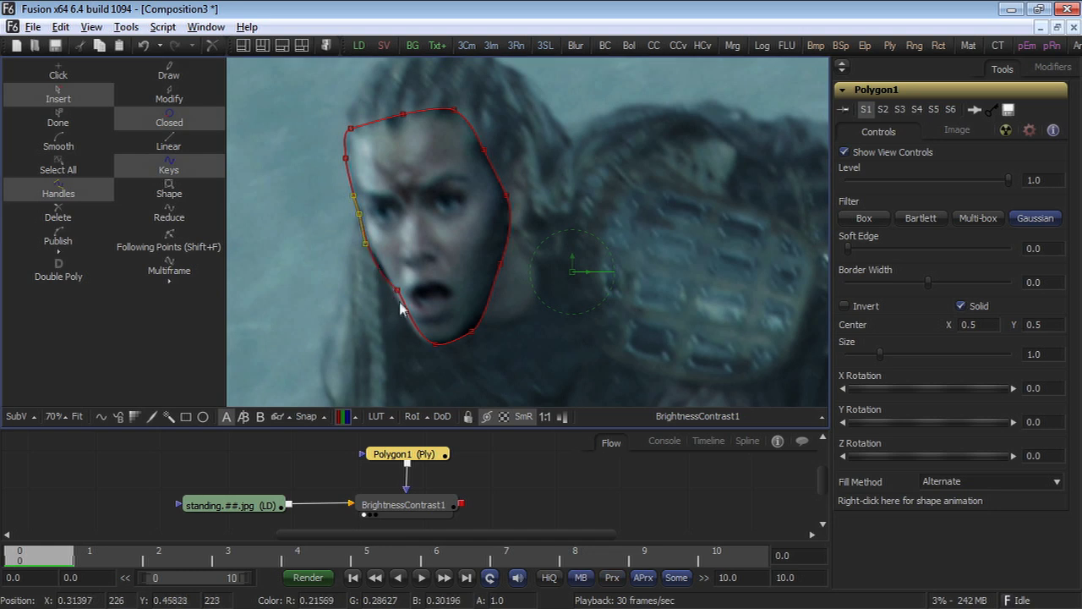
click(385, 278)
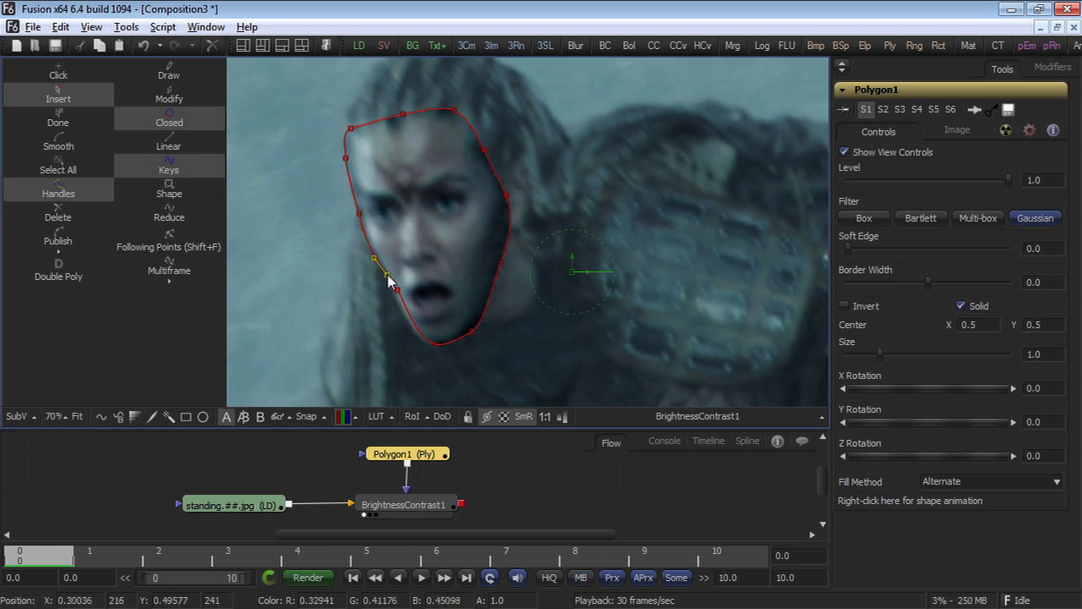
click(396, 290)
drag(399, 297, 406, 314)
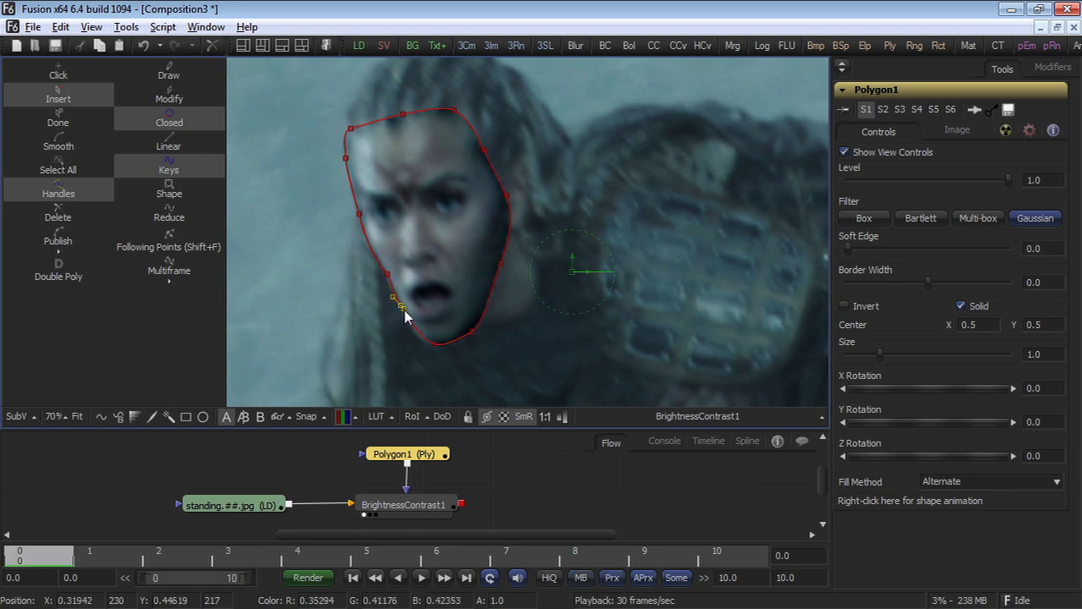
Step: Inspect the chin, right jaw, right edge and top points of the outline
click(436, 345)
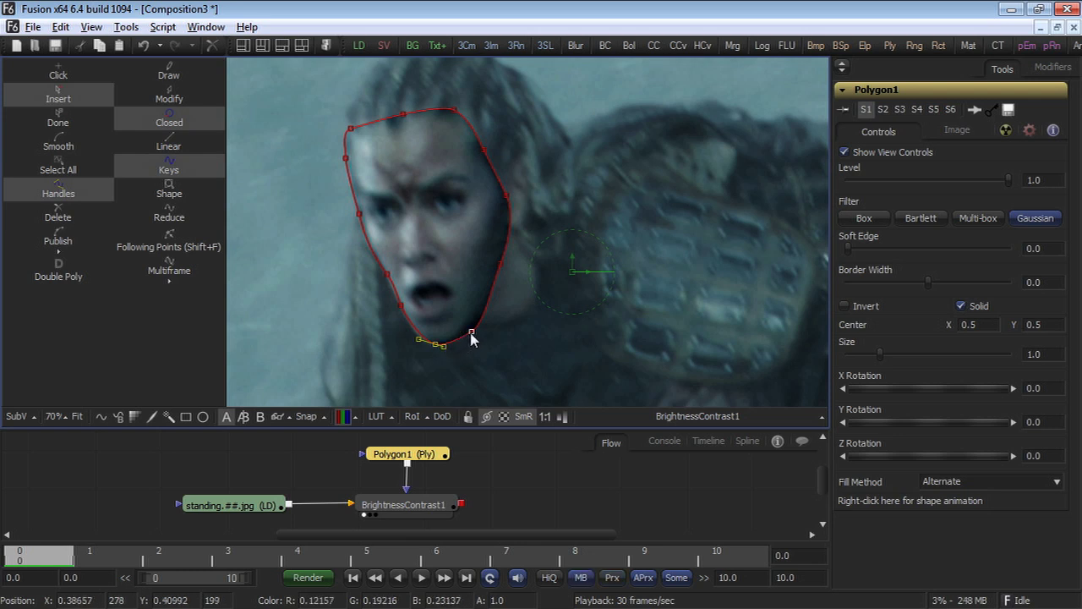
click(472, 331)
click(506, 197)
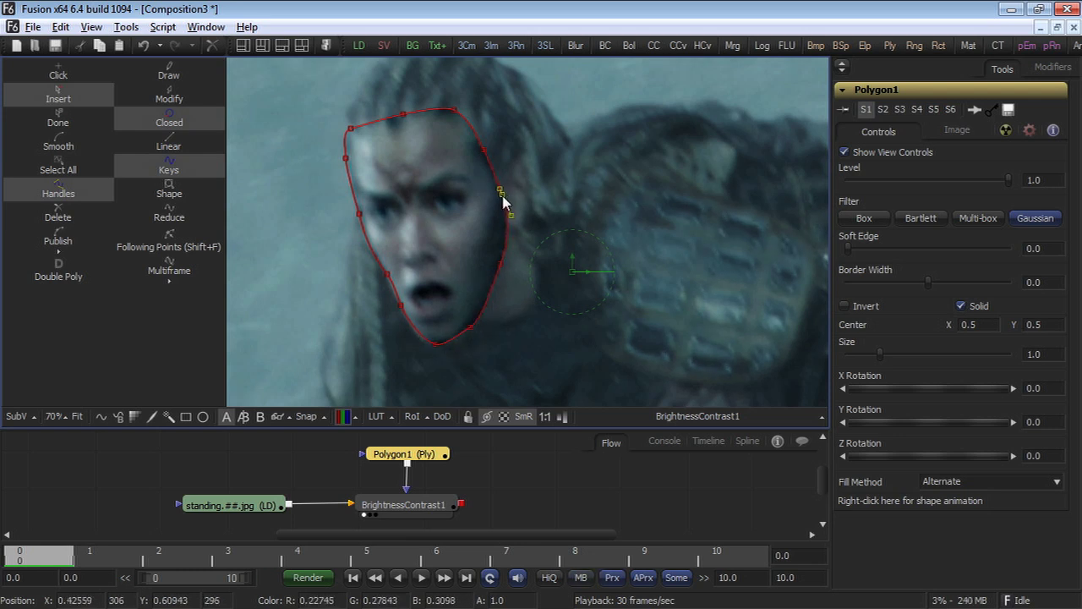
click(452, 112)
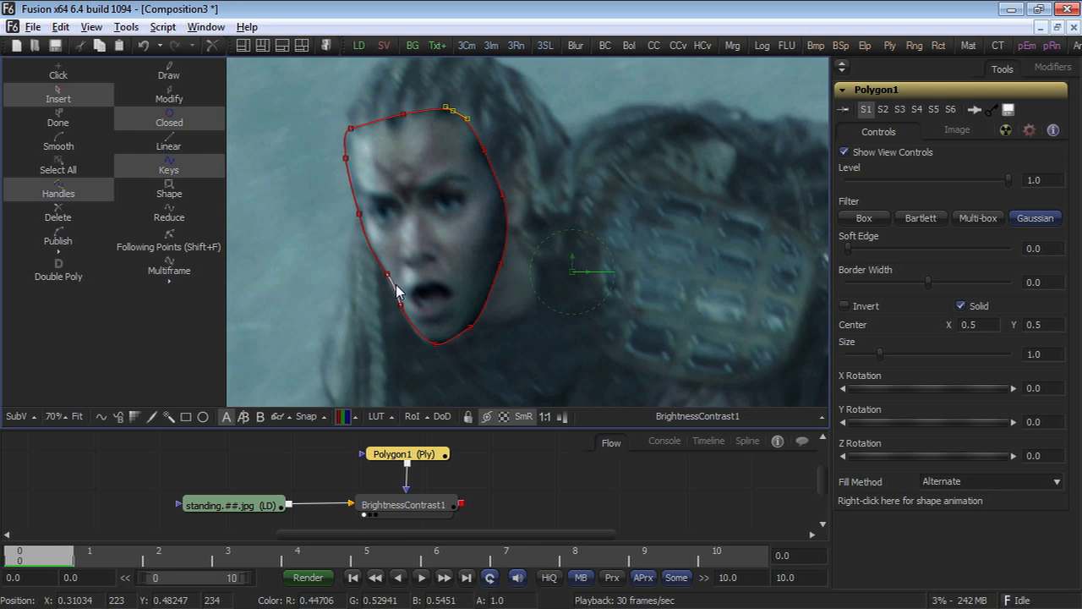
Step: Adjust the left jaw point's handle, then smooth it and the upper-left point
drag(337, 186, 372, 230)
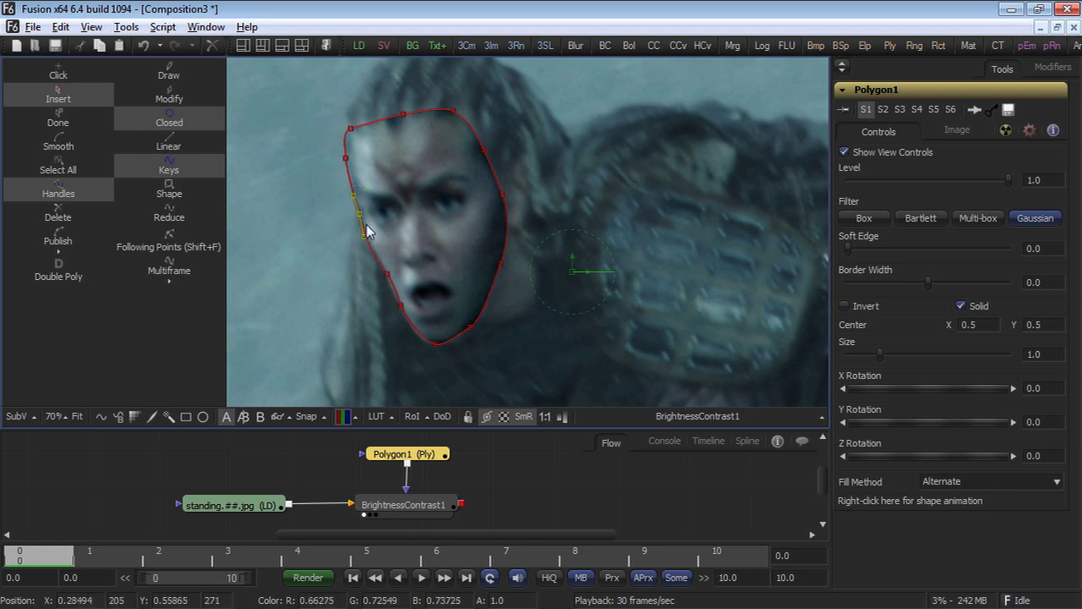
mouse_move(367, 227)
mouse_down()
mouse_move(360, 245)
mouse_move(380, 244)
mouse_move(369, 244)
mouse_up()
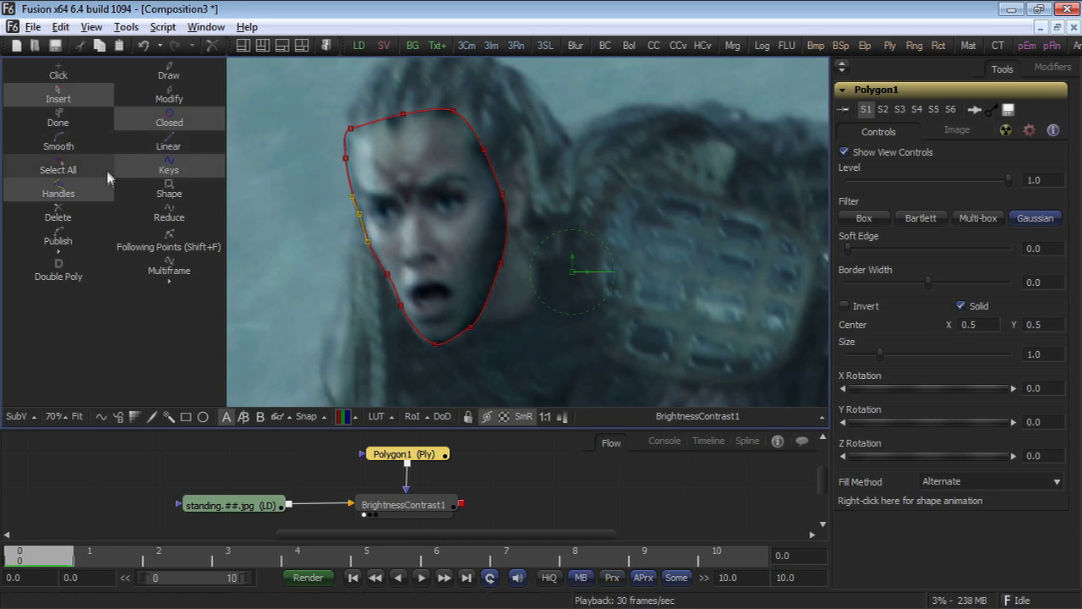
click(62, 145)
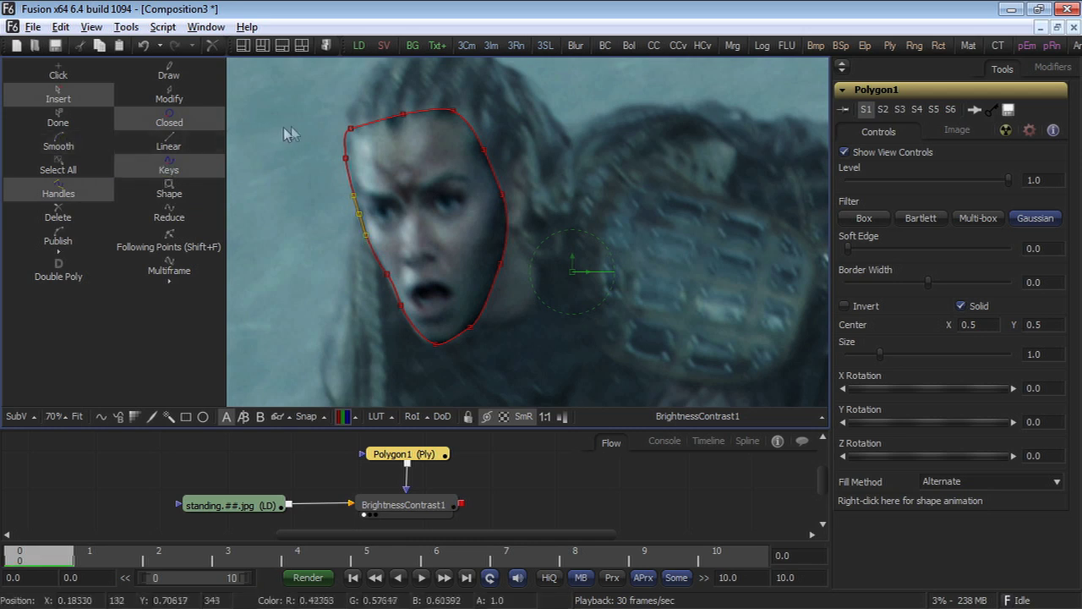
click(346, 157)
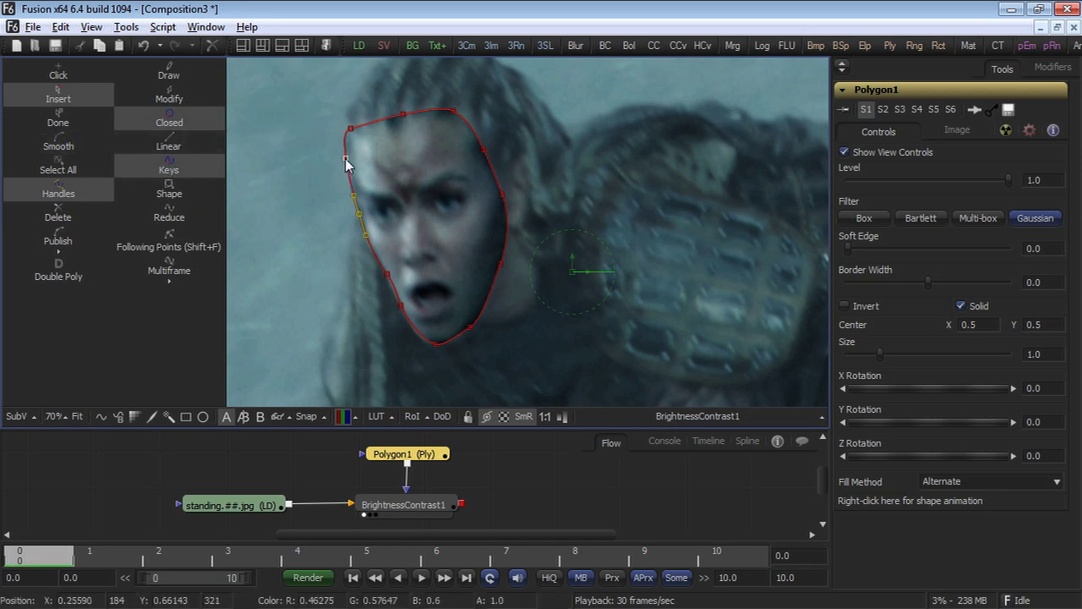
click(63, 144)
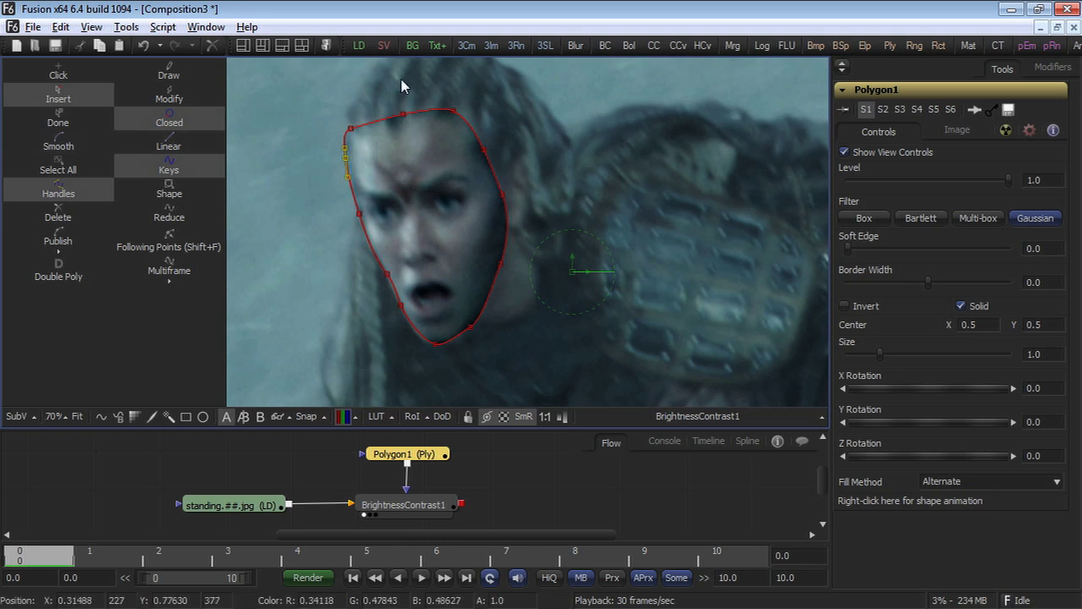
Step: Smooth the right-side points of the face outline, then select the chin and lower-left points
drag(402, 80, 517, 291)
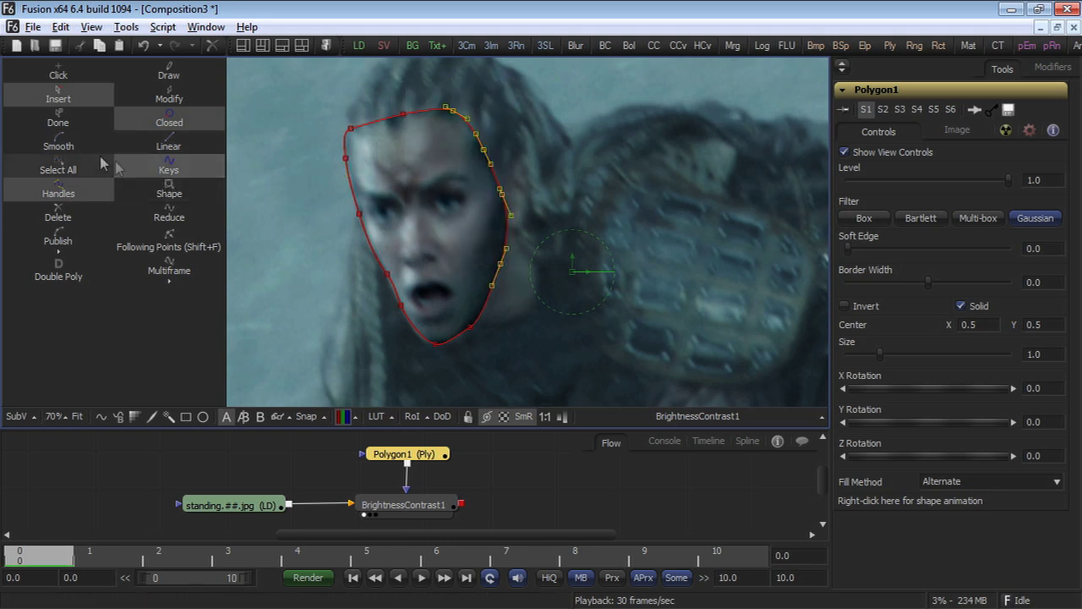
click(58, 146)
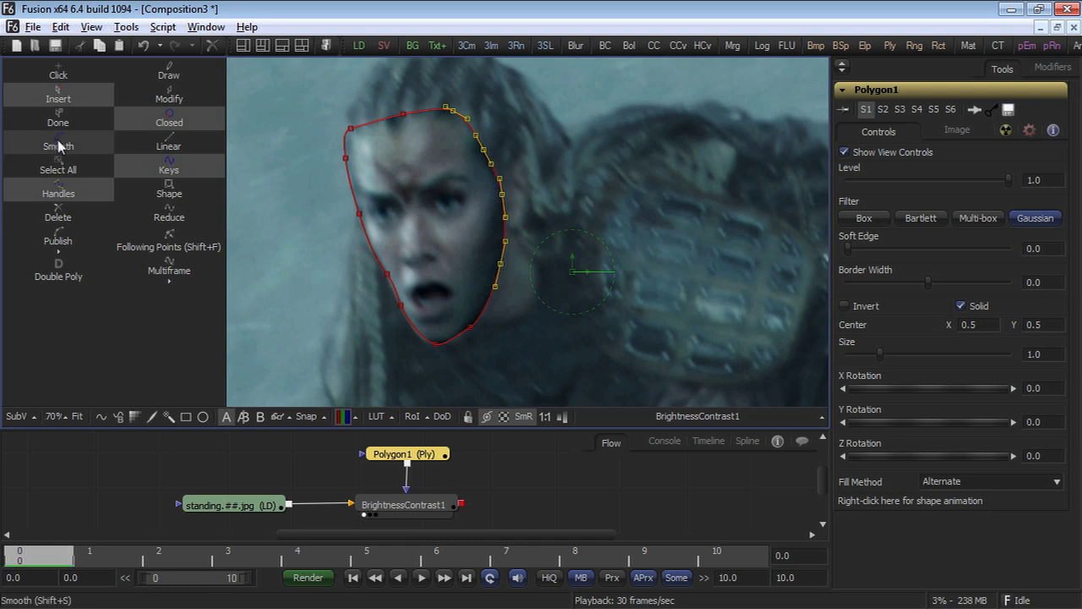
drag(500, 324, 422, 353)
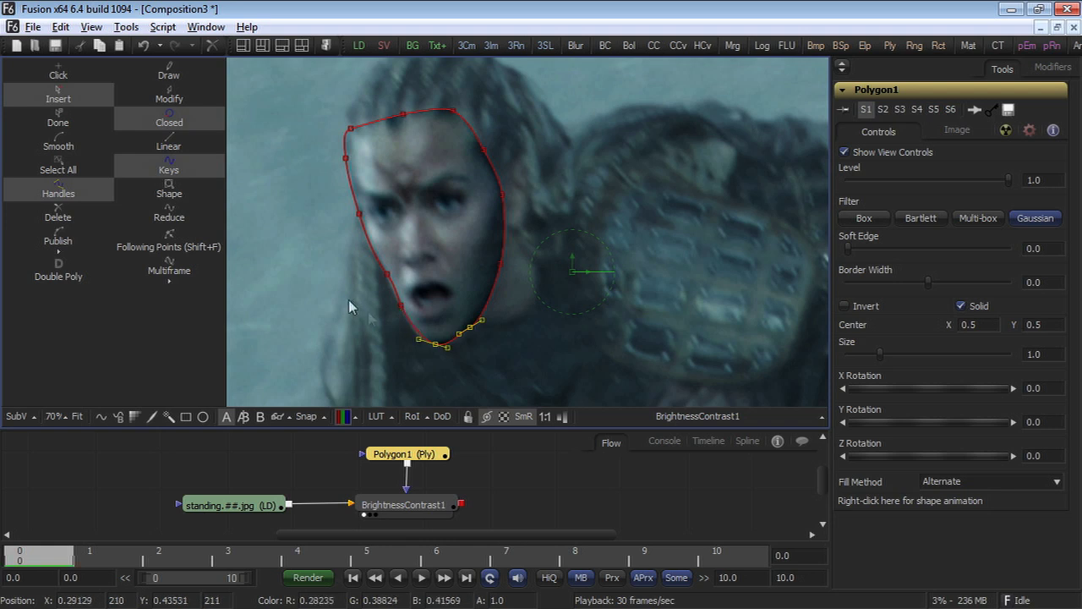
drag(378, 274, 417, 333)
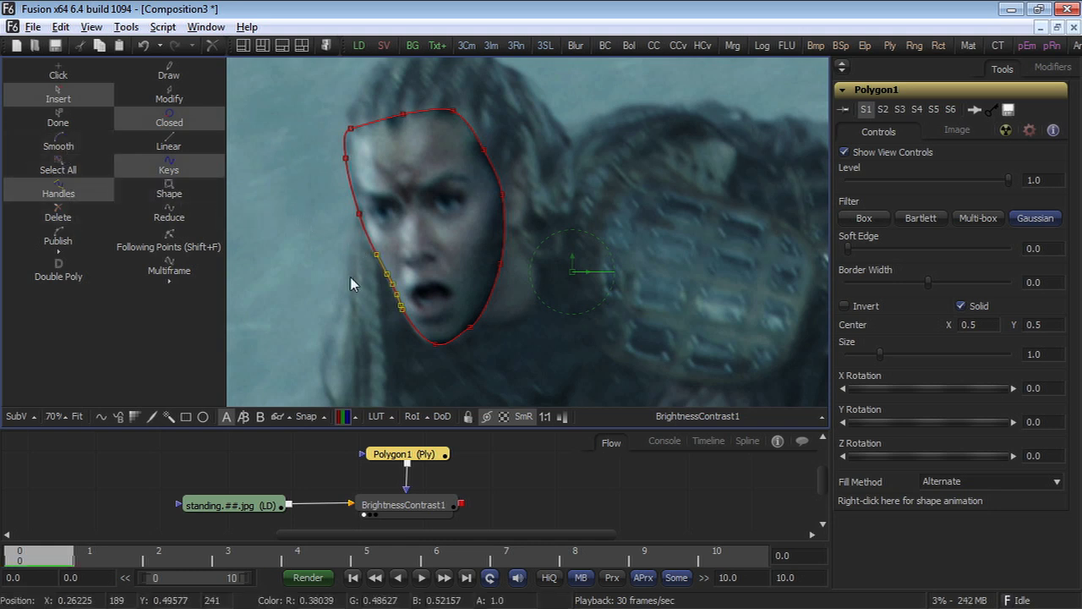
Step: Show the Timeline, expand Polygon1's Polyline track, and fit it to frames 0–10
click(708, 441)
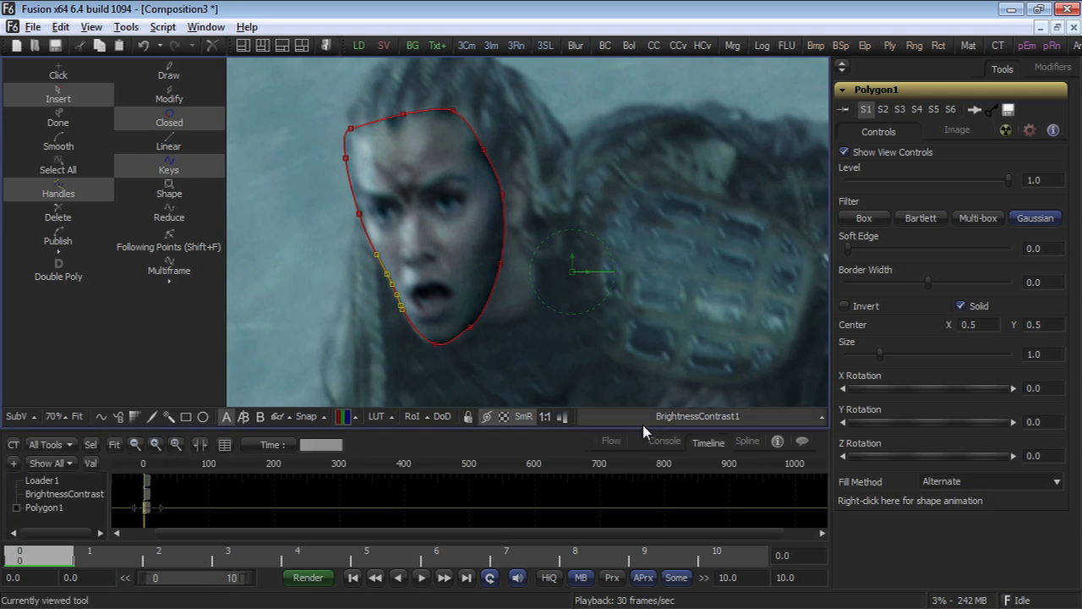
drag(642, 427, 642, 351)
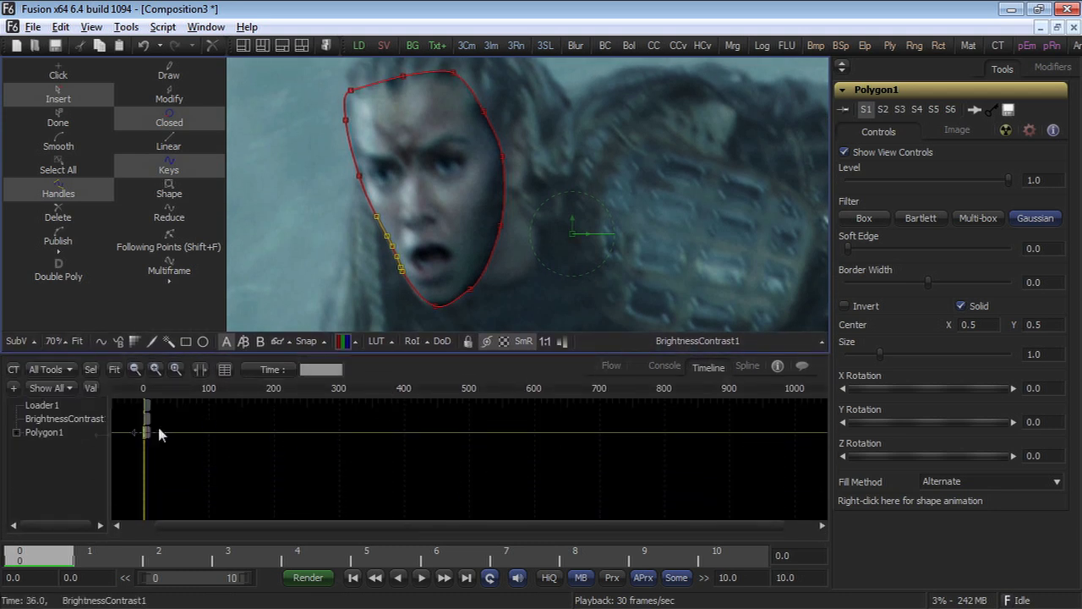
click(17, 434)
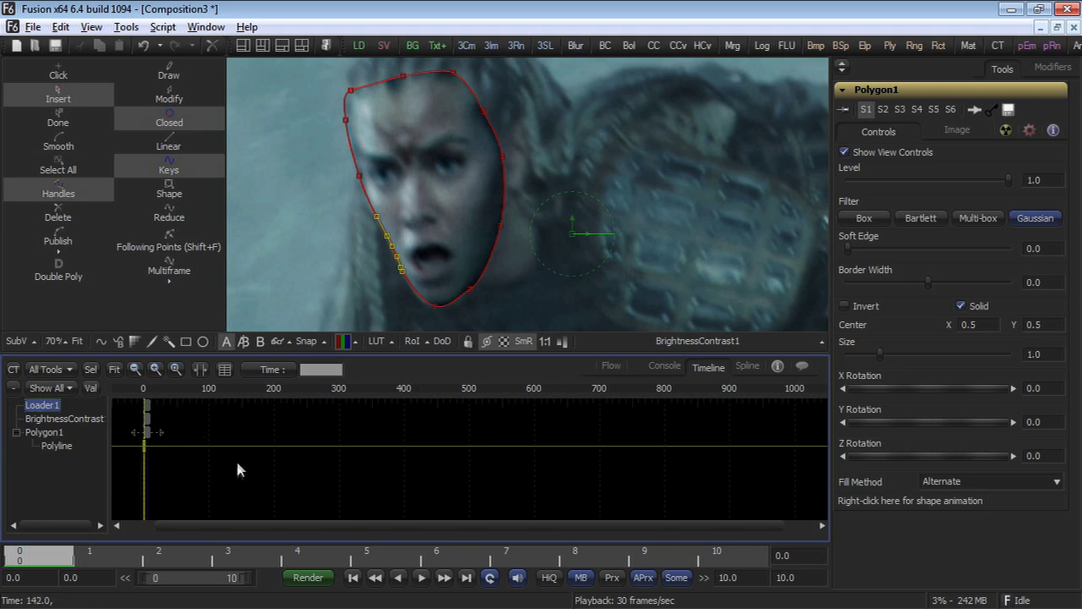
key(ctrl+f)
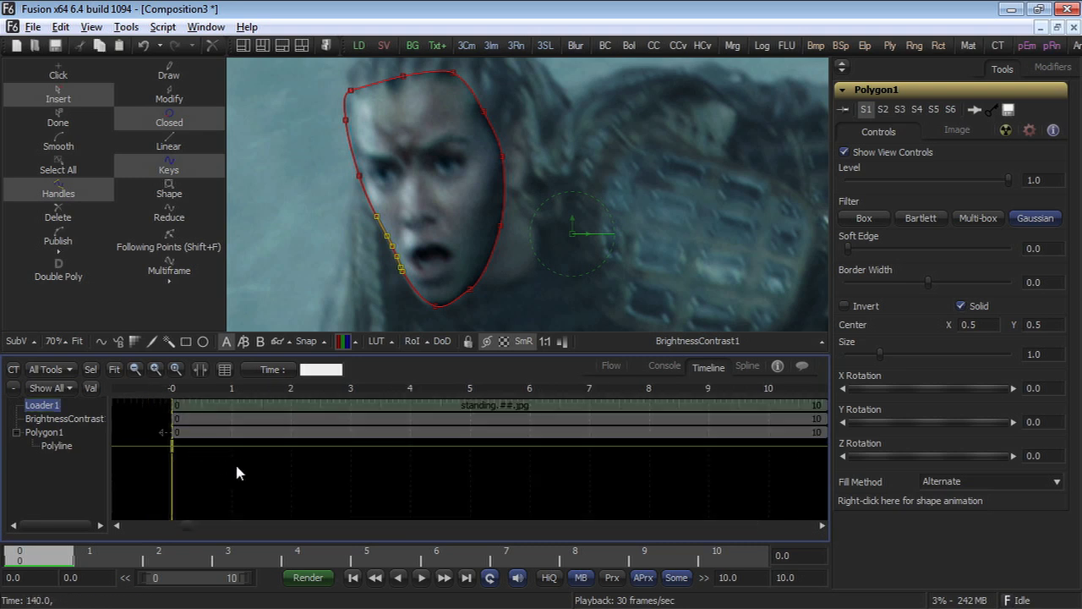
Step: Set the timeline Line Size to Medium, pan slightly, and move to a later frame
right_click(189, 446)
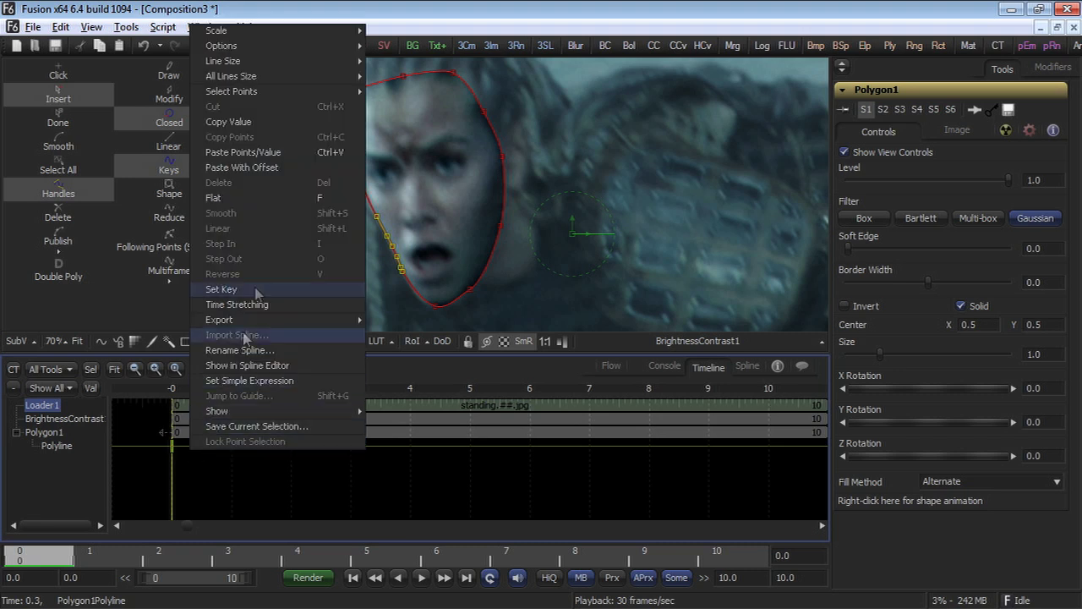
mouse_move(290, 66)
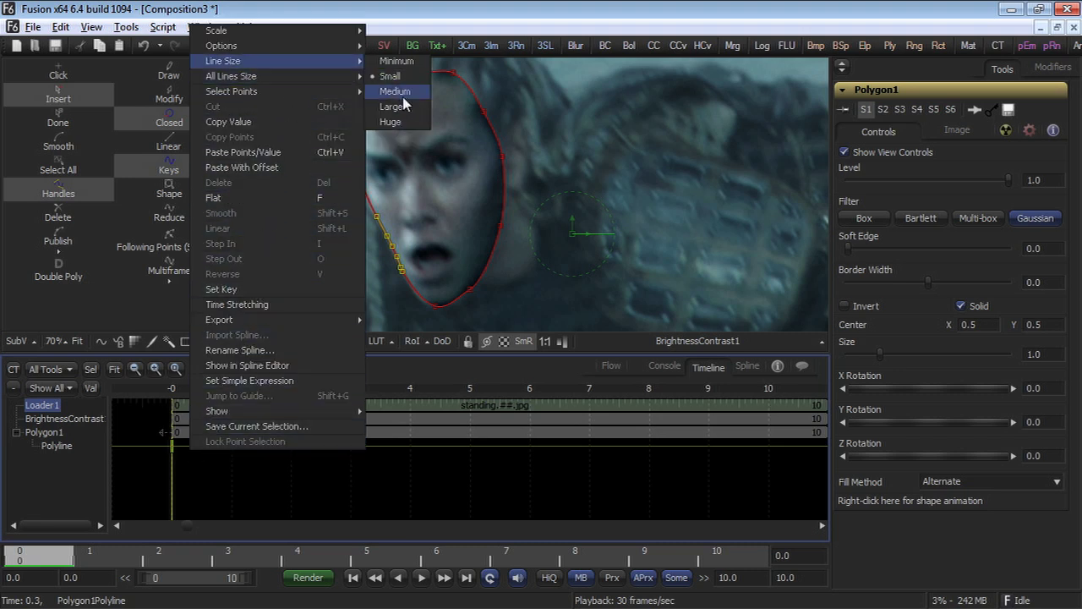
click(394, 106)
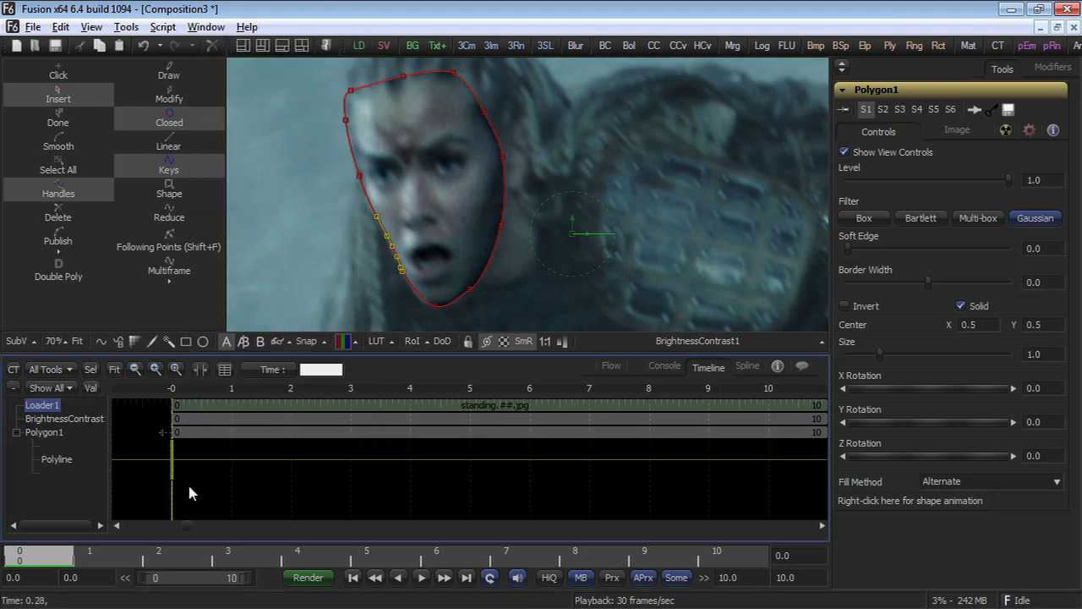
drag(290, 471, 259, 483)
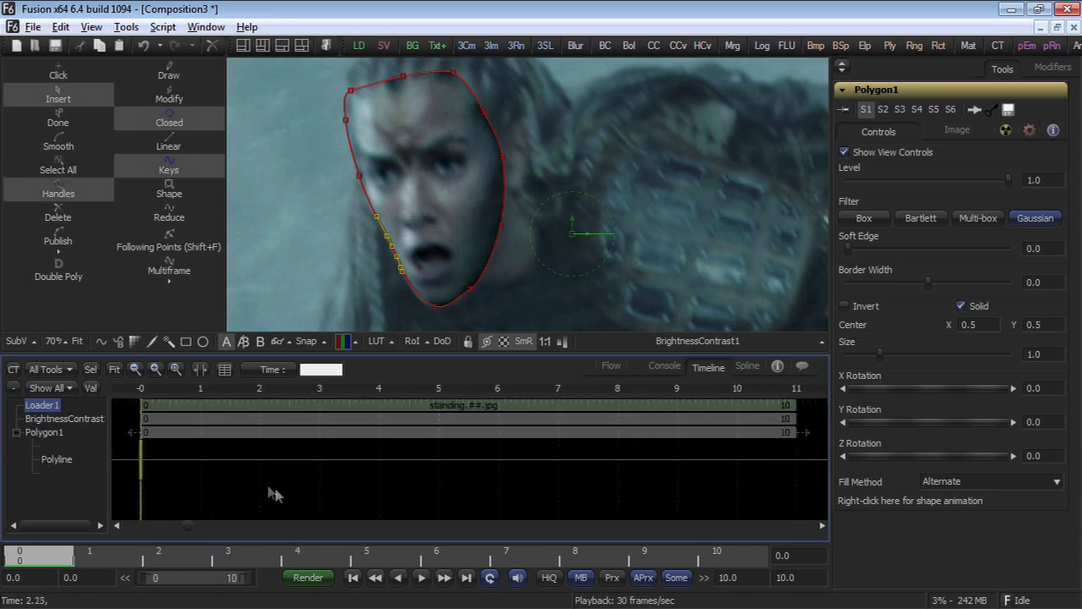
drag(247, 558, 717, 555)
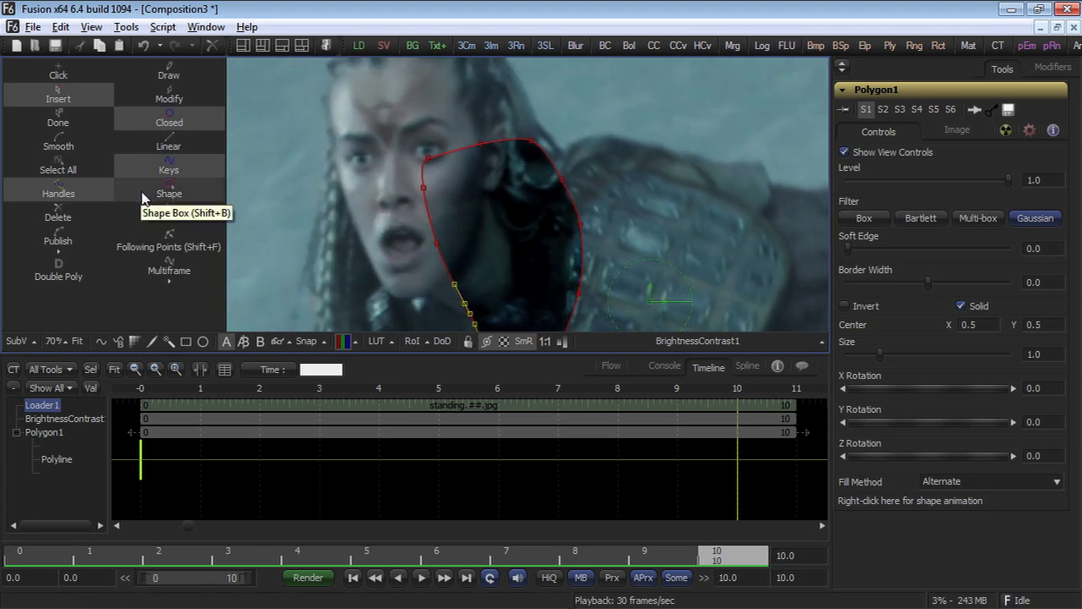
Step: At frame 10, select all polygon points and move the mask onto the face, then check frame 8
click(84, 174)
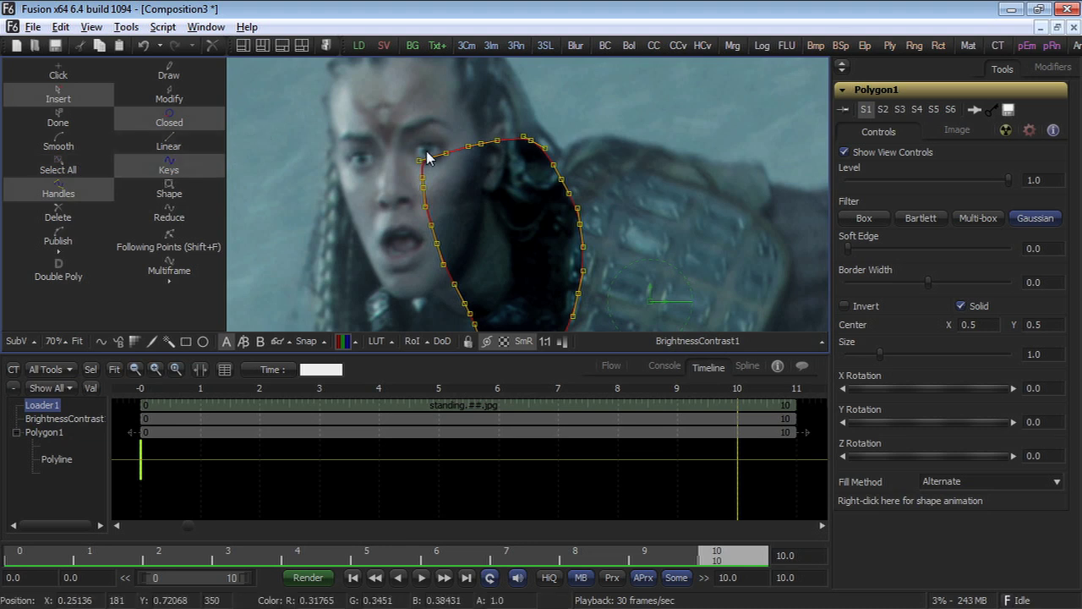
drag(427, 157, 337, 80)
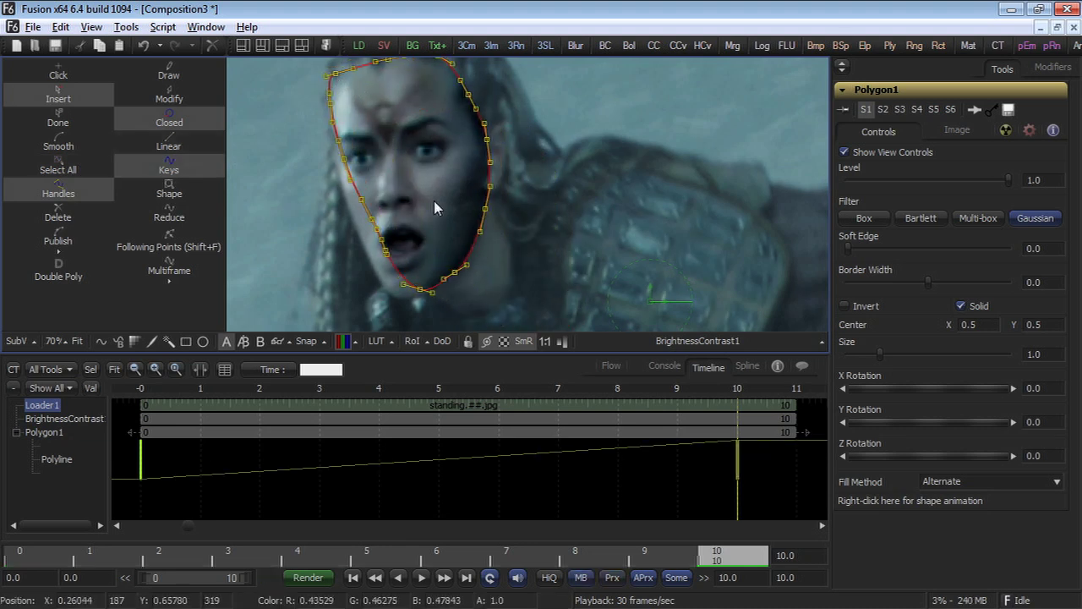
drag(324, 116, 362, 229)
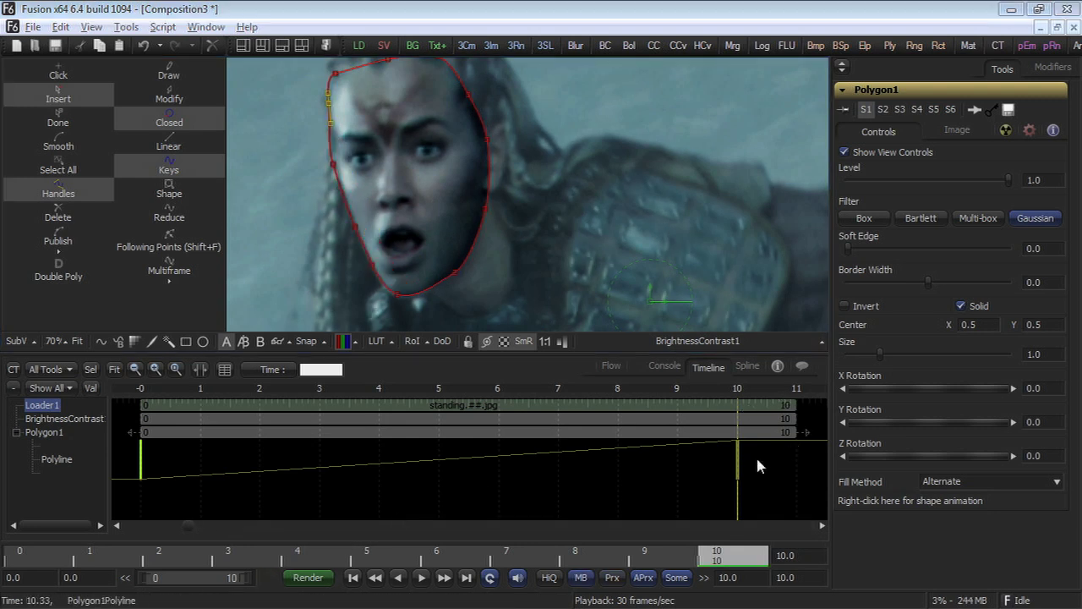
mouse_move(729, 558)
mouse_down()
mouse_move(616, 569)
mouse_move(719, 562)
mouse_up()
Step: Review the interpolated mask across frames, then move all points onto the face at frame 5
key(Left)
key(Left)
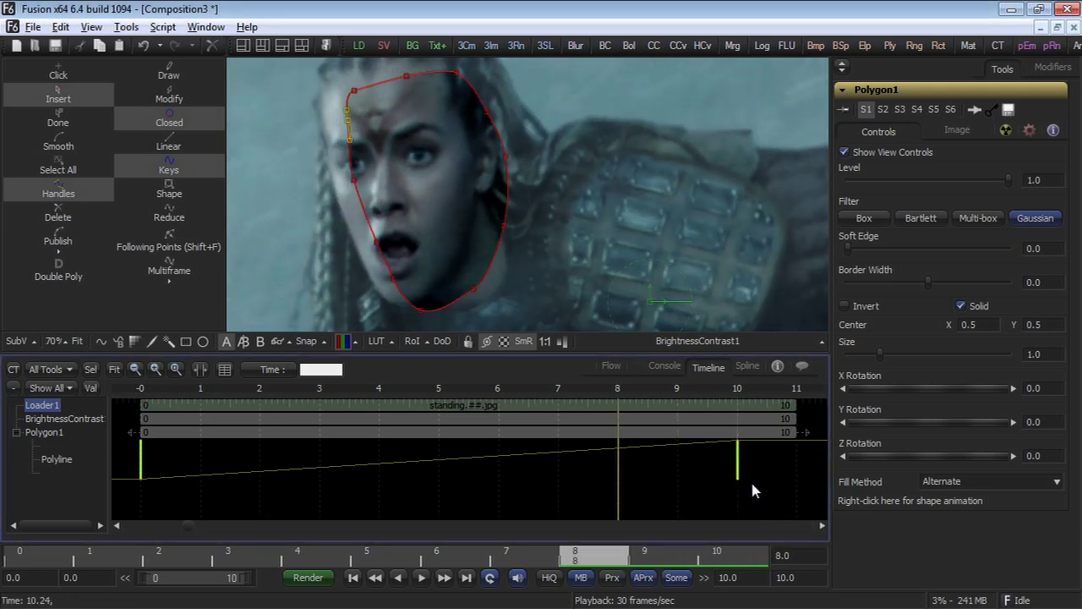
key(Left)
key(Left)
key(Left)
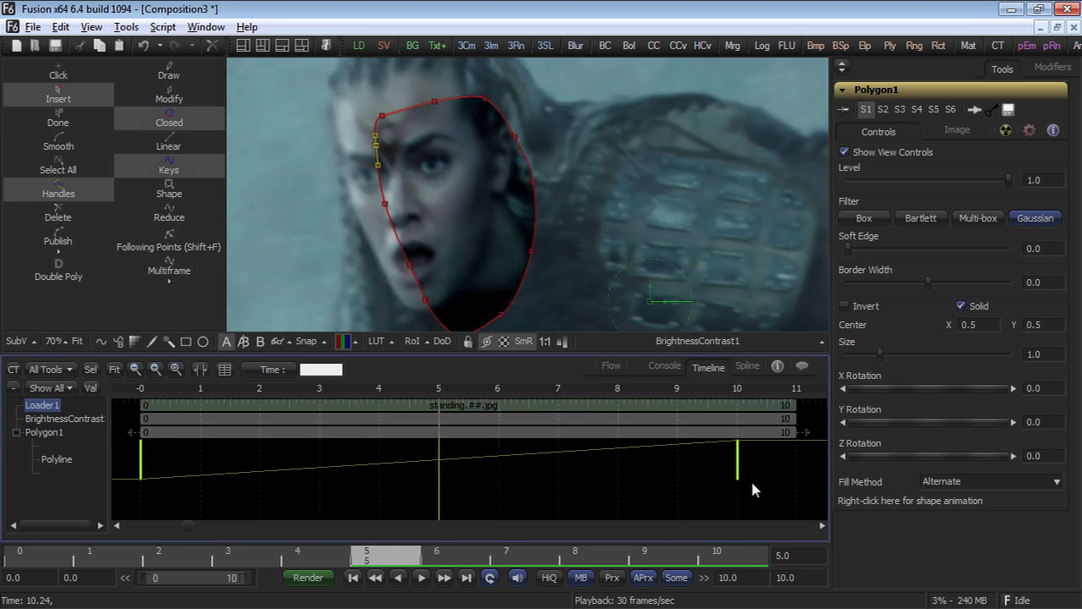
key(Left)
key(Left)
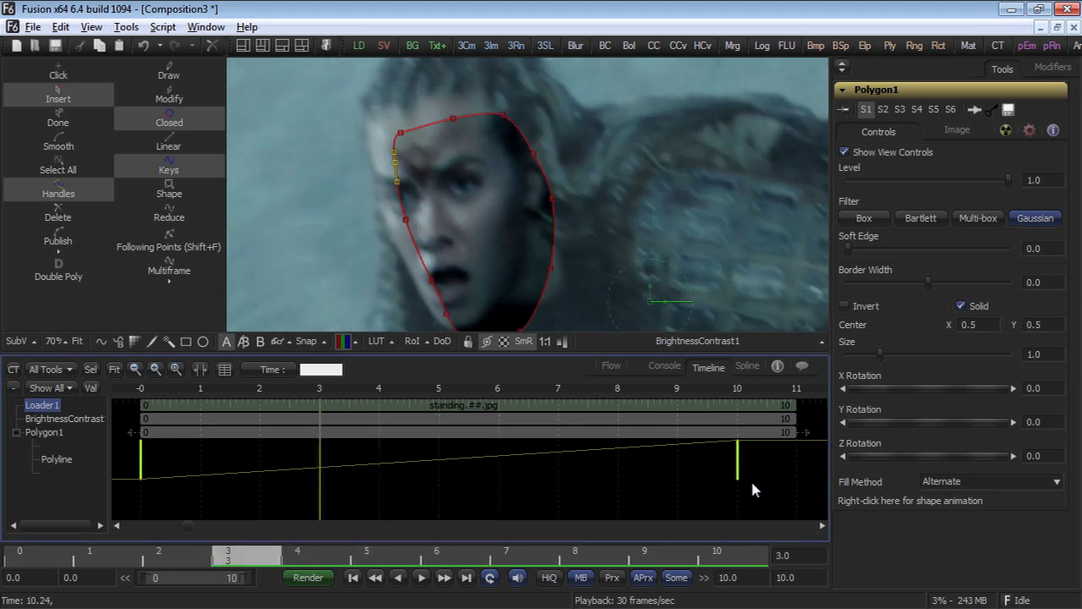
key(Right)
key(Right)
key(Right)
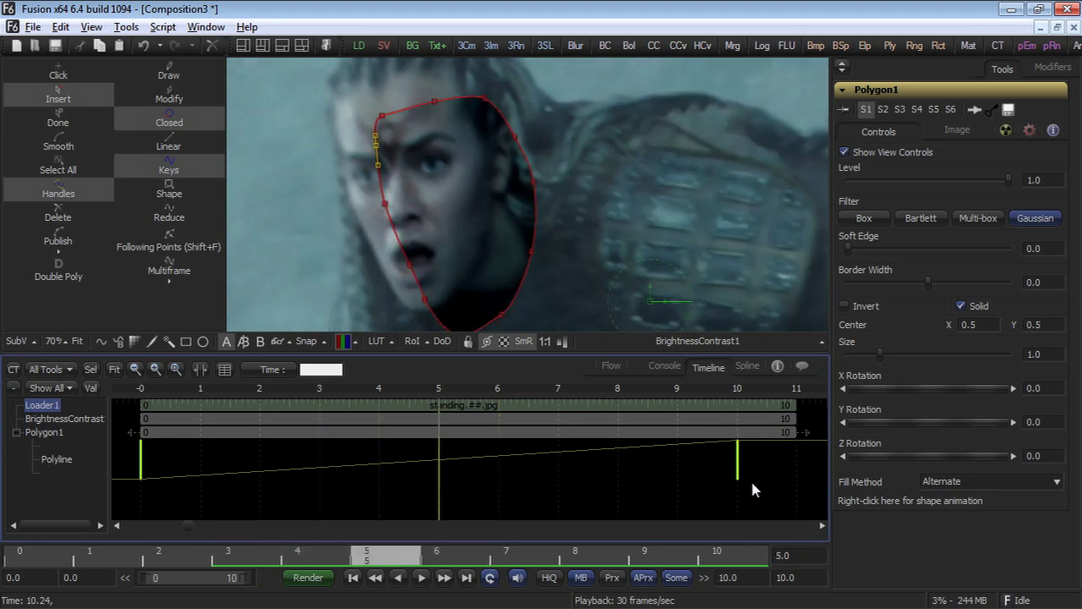
key(Left)
key(Left)
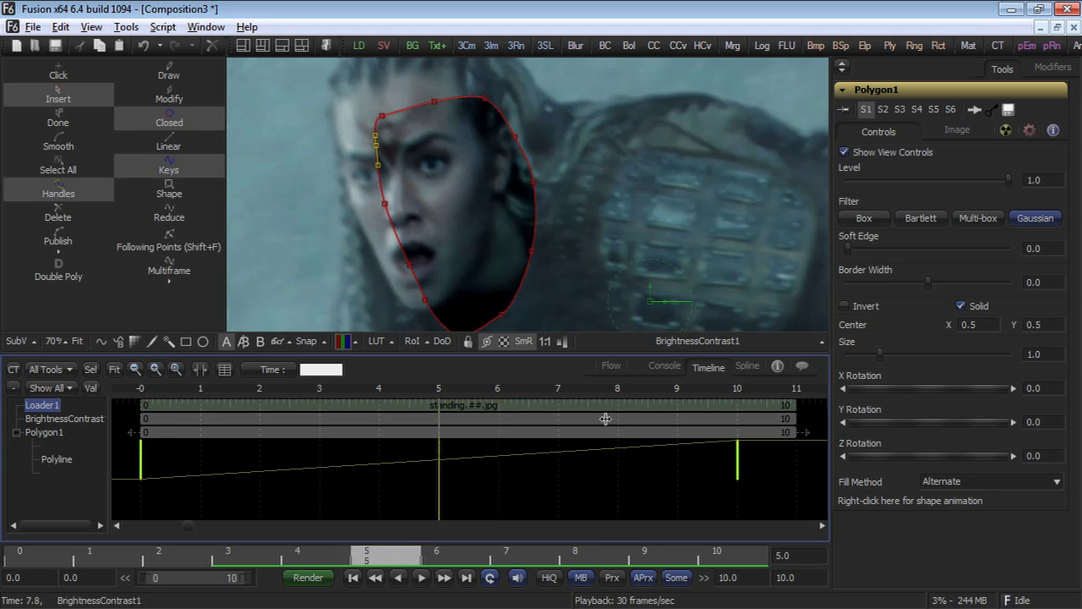
key(Left)
key(Left)
key(Left)
key(Left)
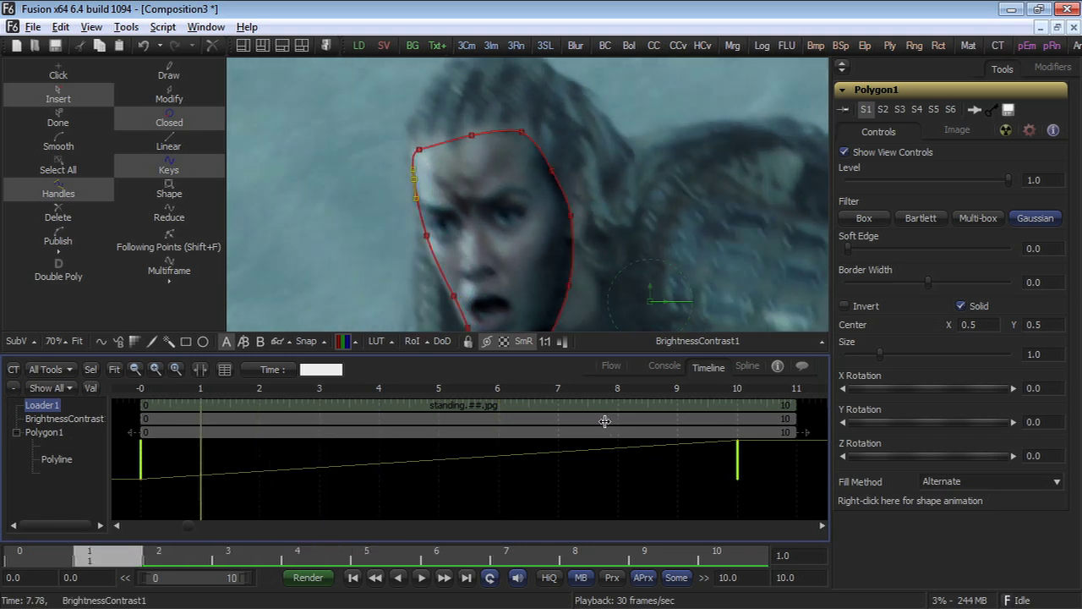
key(Right)
key(Right)
key(Right)
key(Right)
key(Right)
key(Right)
key(Right)
key(Right)
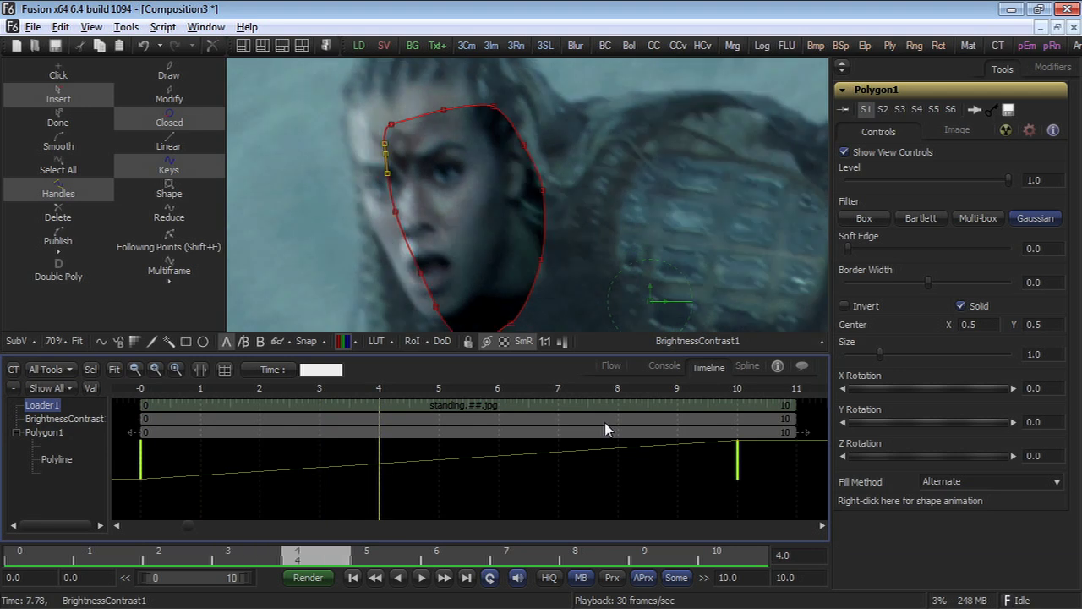
key(Right)
key(Right)
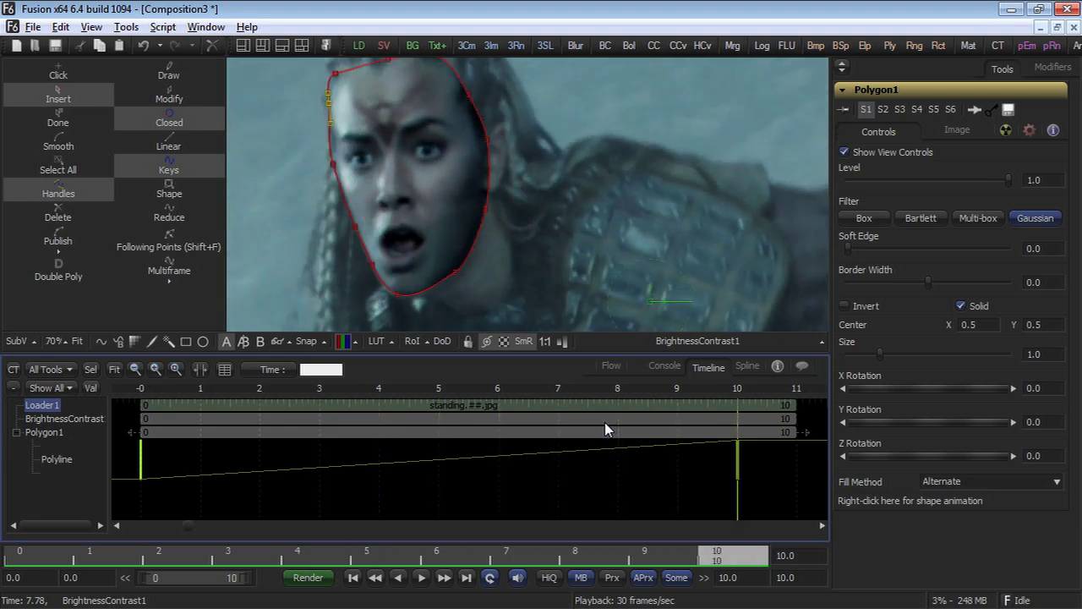
key(Left)
key(Left)
key(Left)
key(Left)
key(Left)
key(Left)
key(Left)
key(Left)
key(Left)
key(Left)
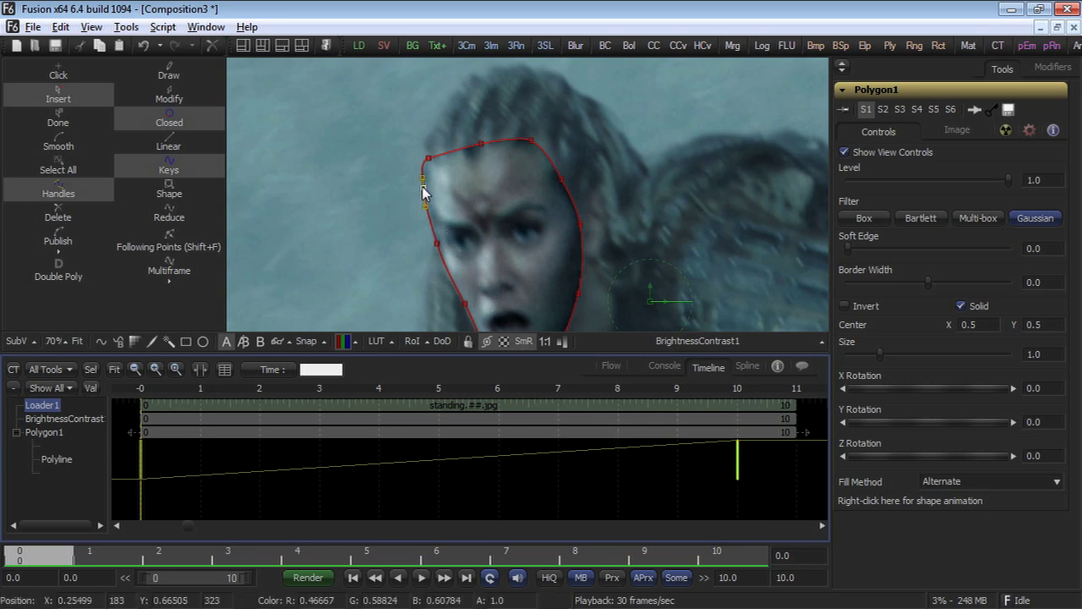
key(Right)
key(Right)
key(Right)
key(Right)
key(Right)
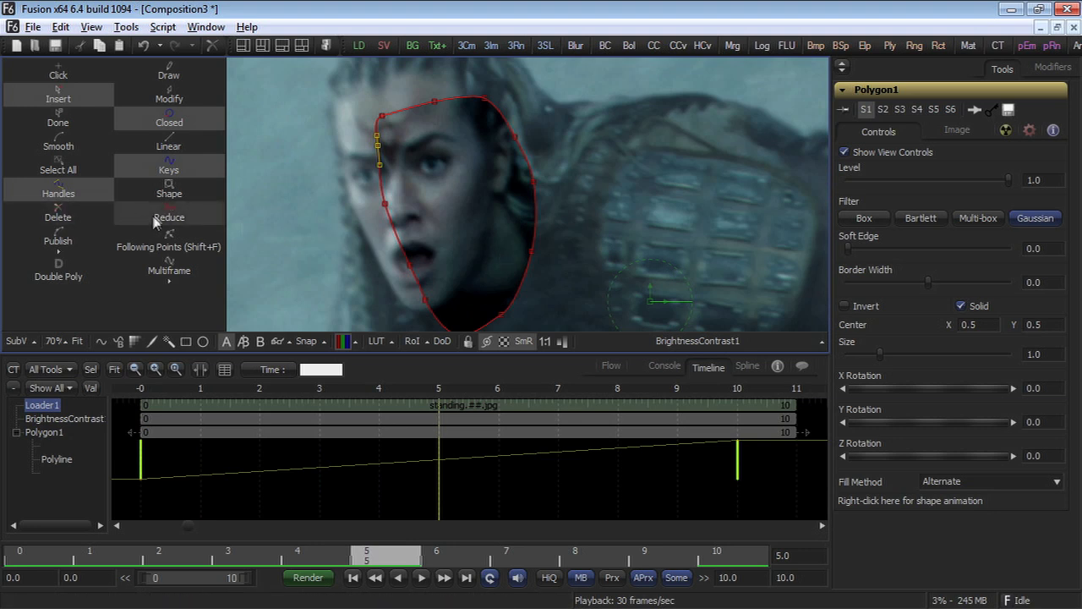
click(78, 169)
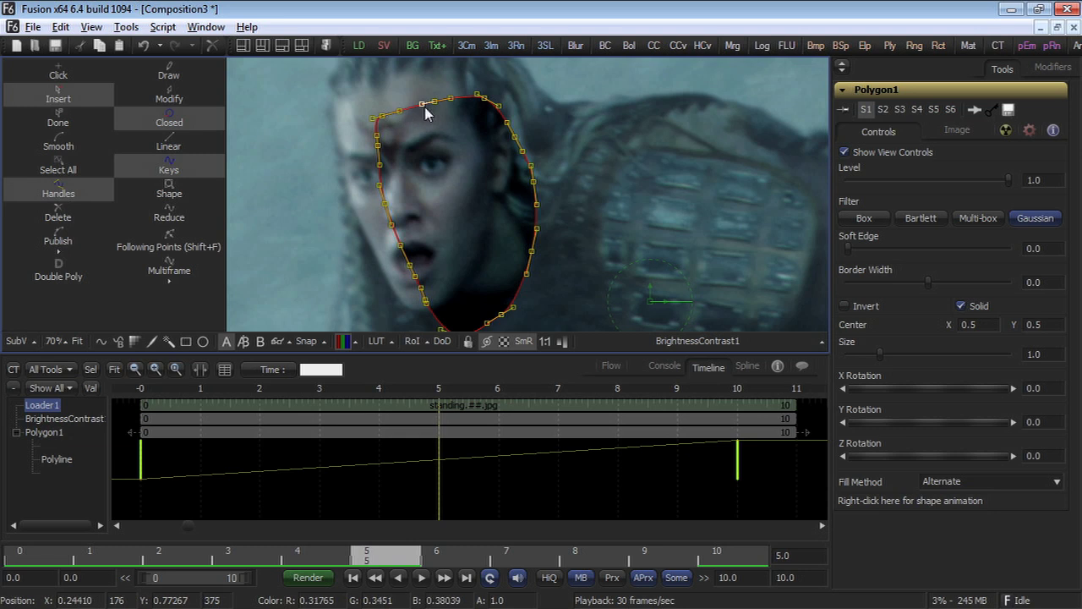
drag(435, 105, 394, 76)
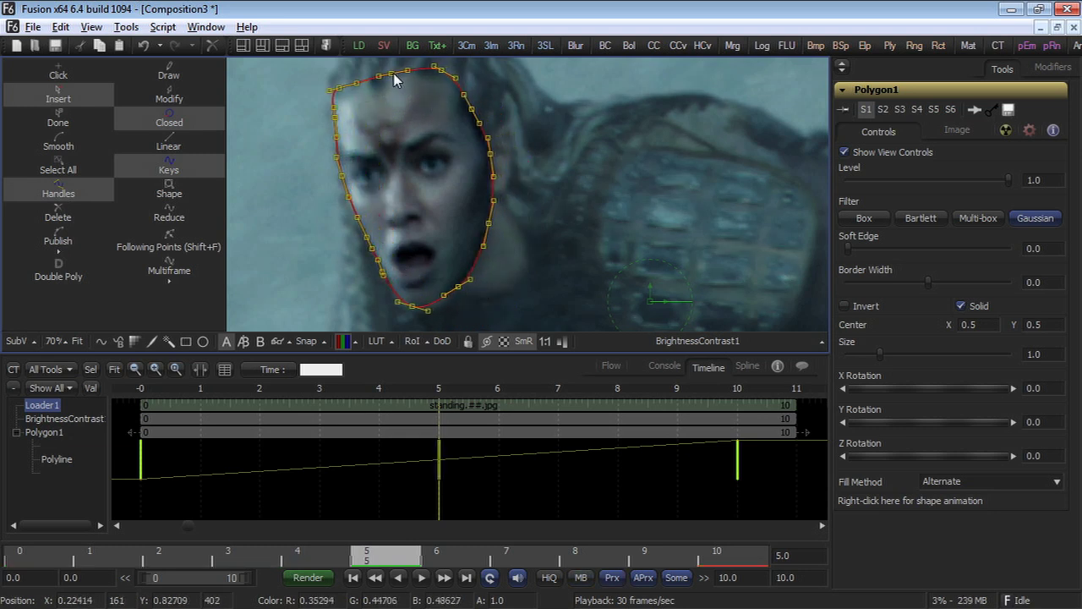
Step: Shift the mask left to fit the face at frame 8 and review the animation
key(Left)
key(Left)
key(Left)
key(Left)
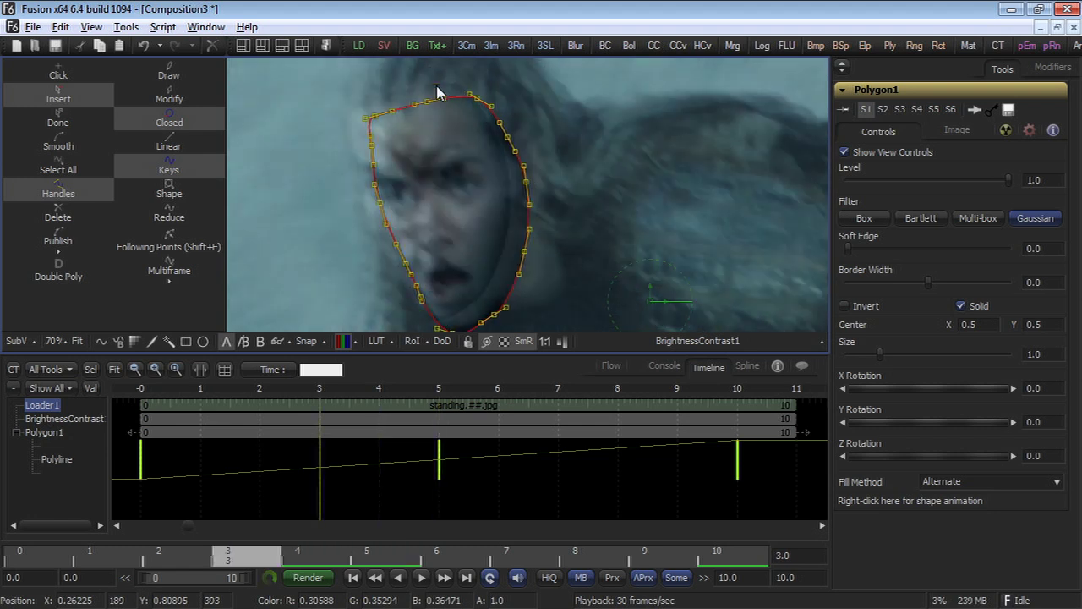
key(Right)
key(Right)
key(Right)
key(Right)
key(Right)
key(Right)
key(Right)
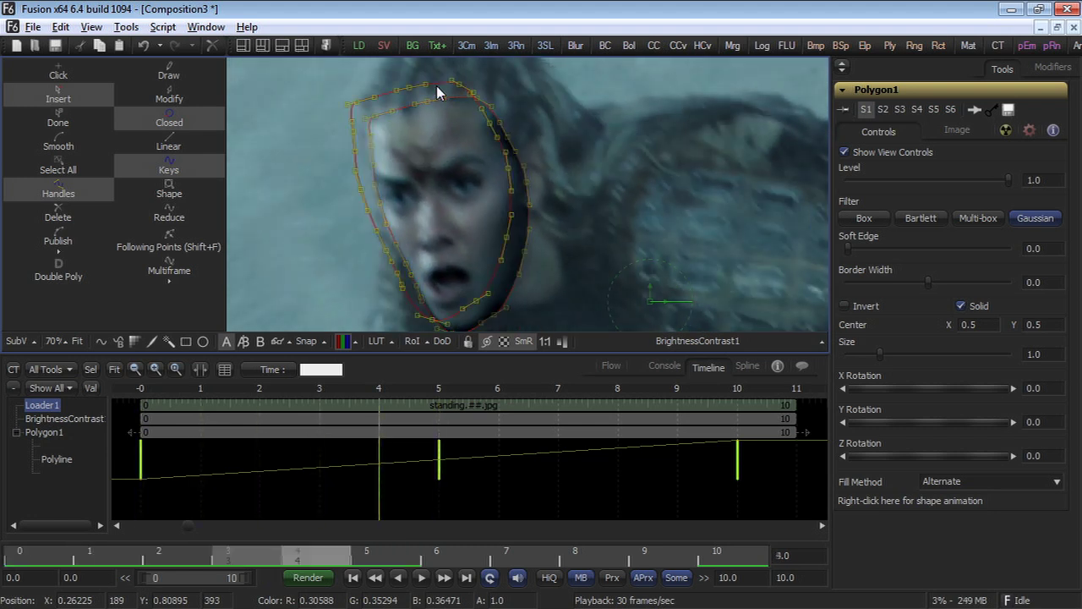
key(Right)
key(Right)
key(Right)
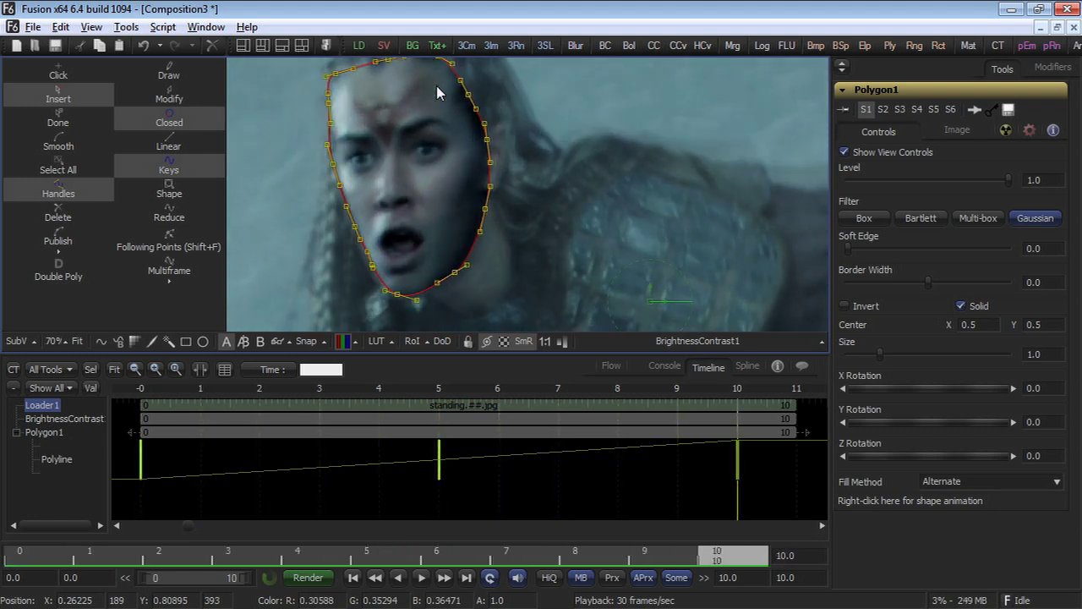
key(Left)
key(Left)
key(Left)
key(Left)
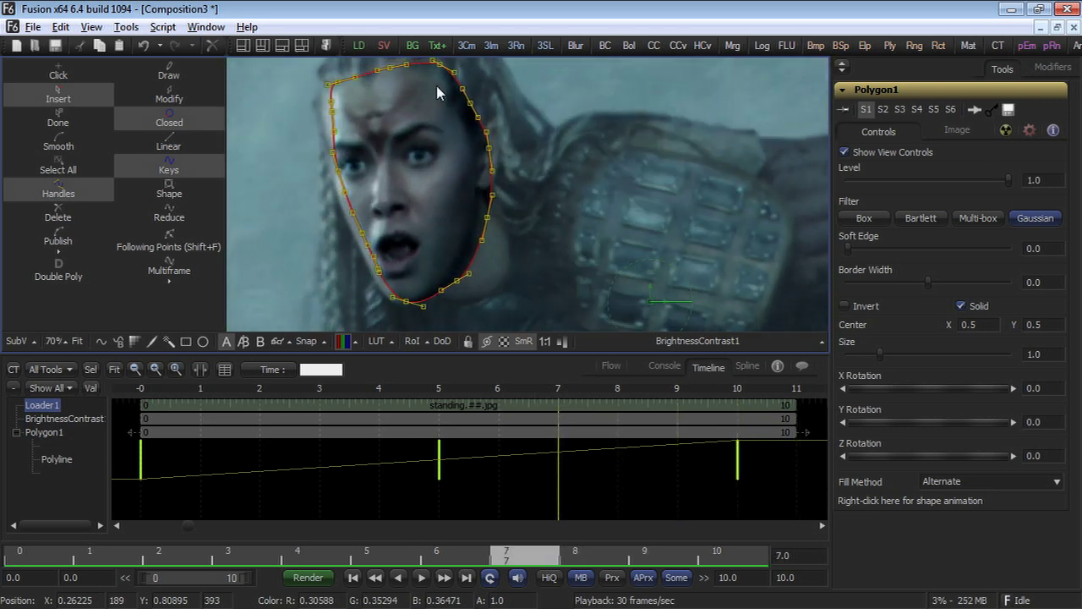
key(Right)
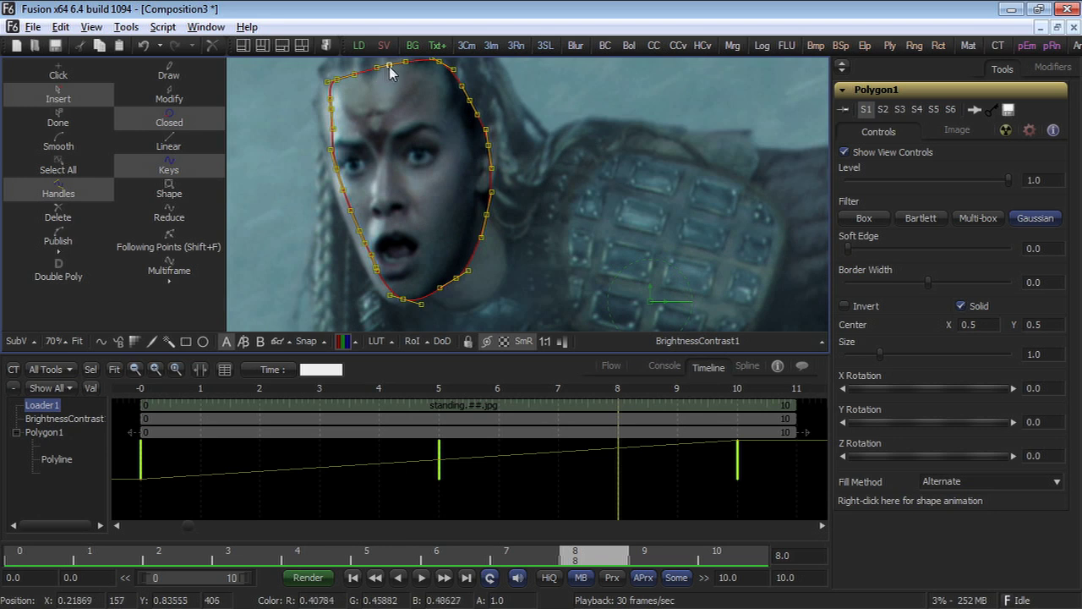
drag(389, 68, 378, 69)
key(Left)
key(Left)
key(Left)
key(Left)
key(Left)
key(Left)
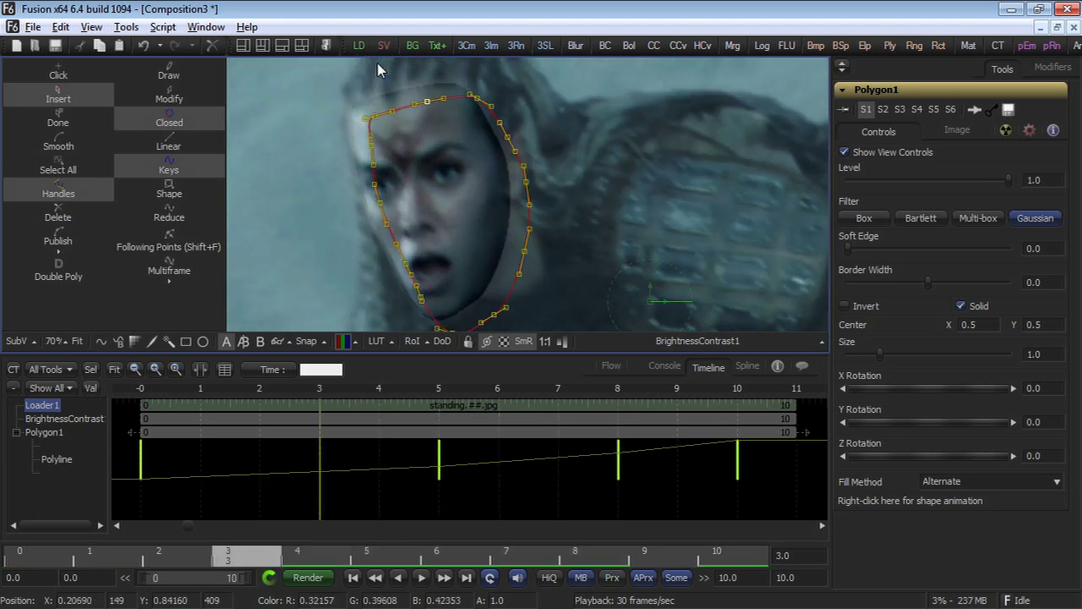
key(Right)
key(Right)
key(Right)
key(Right)
key(Right)
key(Right)
key(Right)
key(Right)
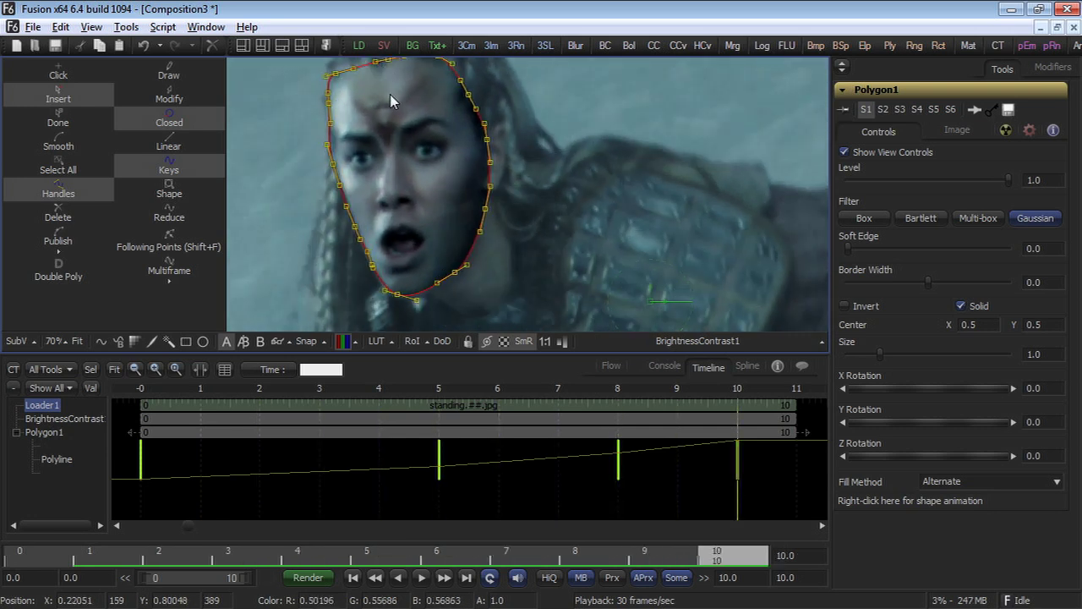
Step: Hide the mask controls, set Polygon1 Soft Edge to 0.077486 with HiQ on, and Border Width -0.01684
click(490, 343)
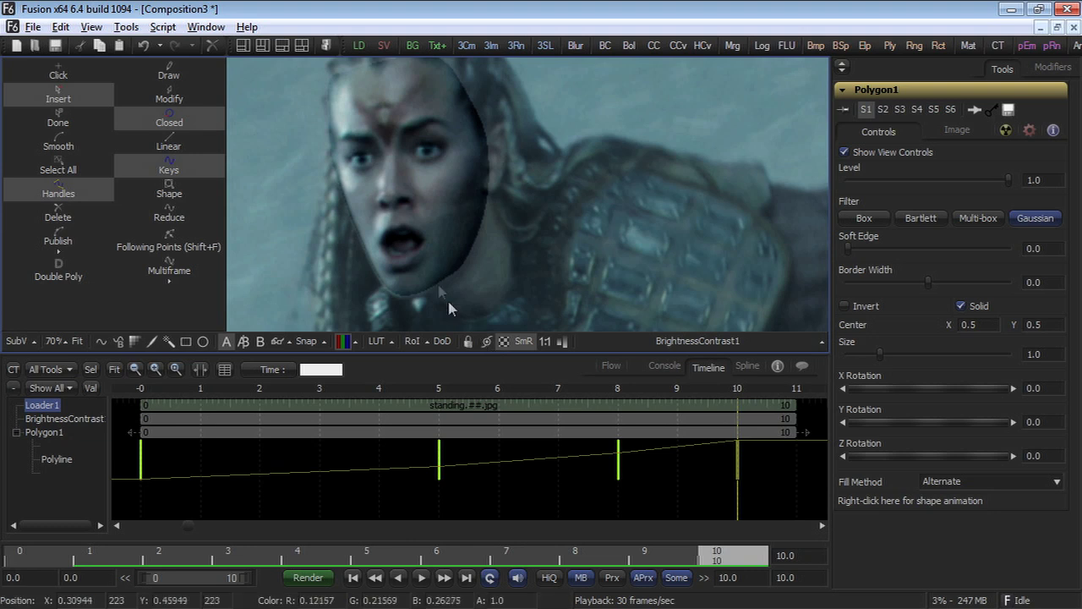
drag(856, 252, 906, 244)
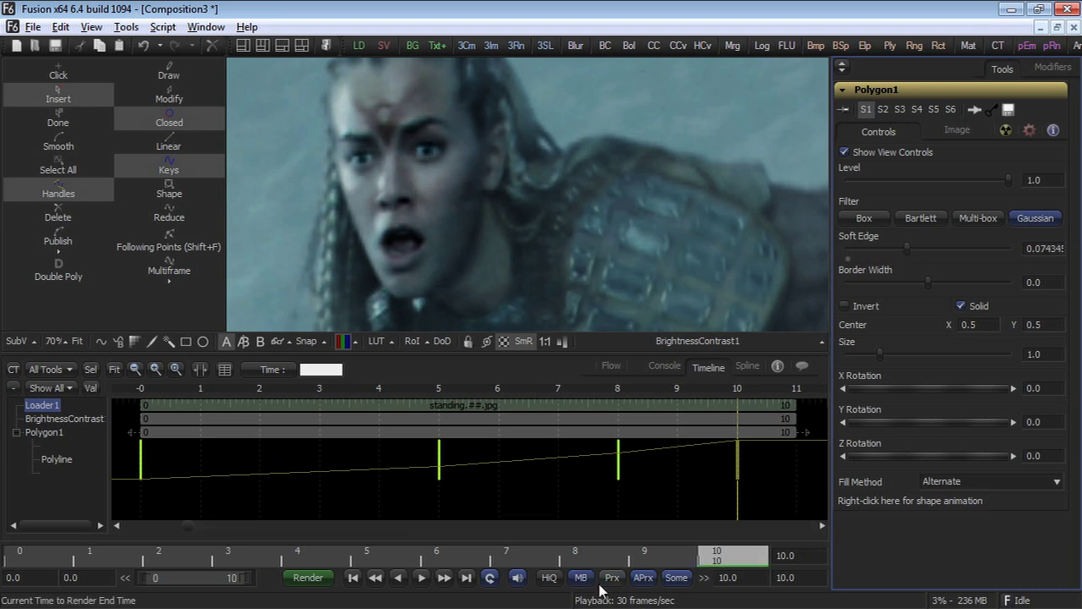
click(550, 578)
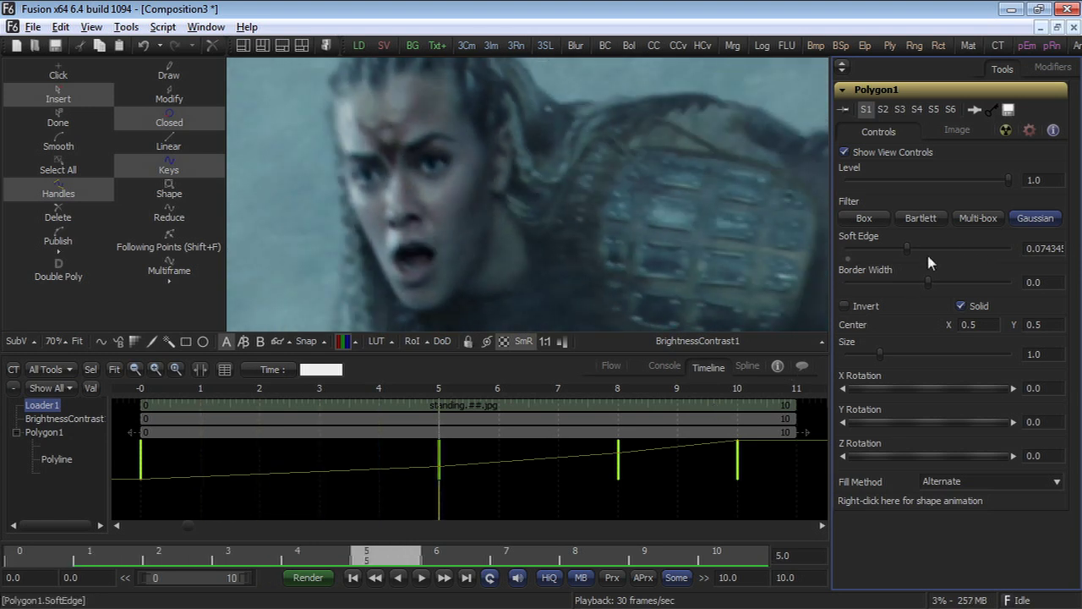
mouse_move(907, 251)
mouse_down()
mouse_move(947, 256)
mouse_move(875, 258)
mouse_move(944, 255)
mouse_move(910, 253)
mouse_up()
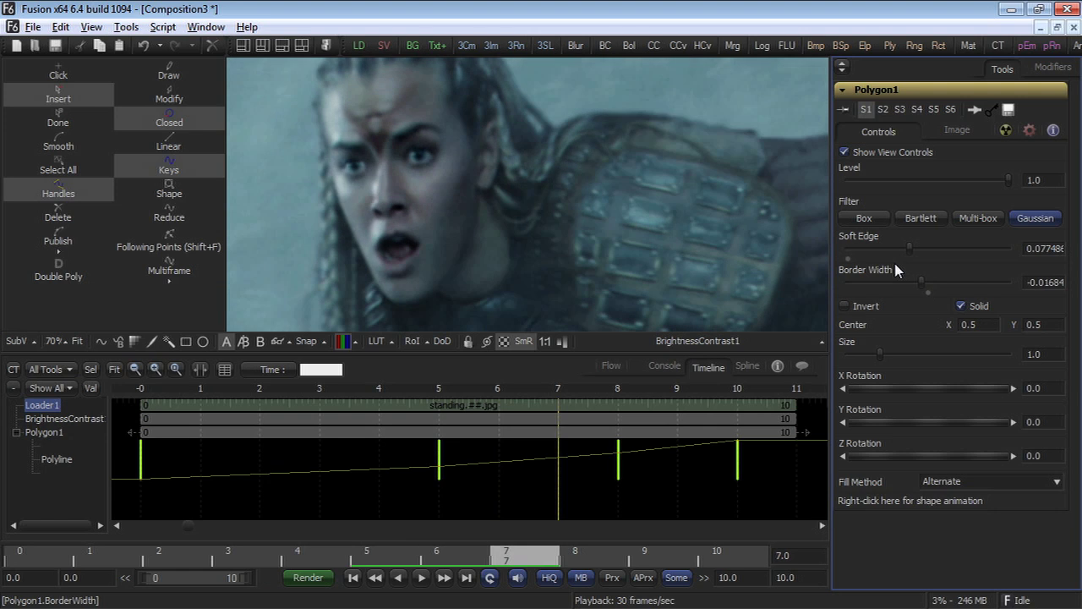
Step: Show the face polygon's controls again and finish point editing with Done
click(486, 343)
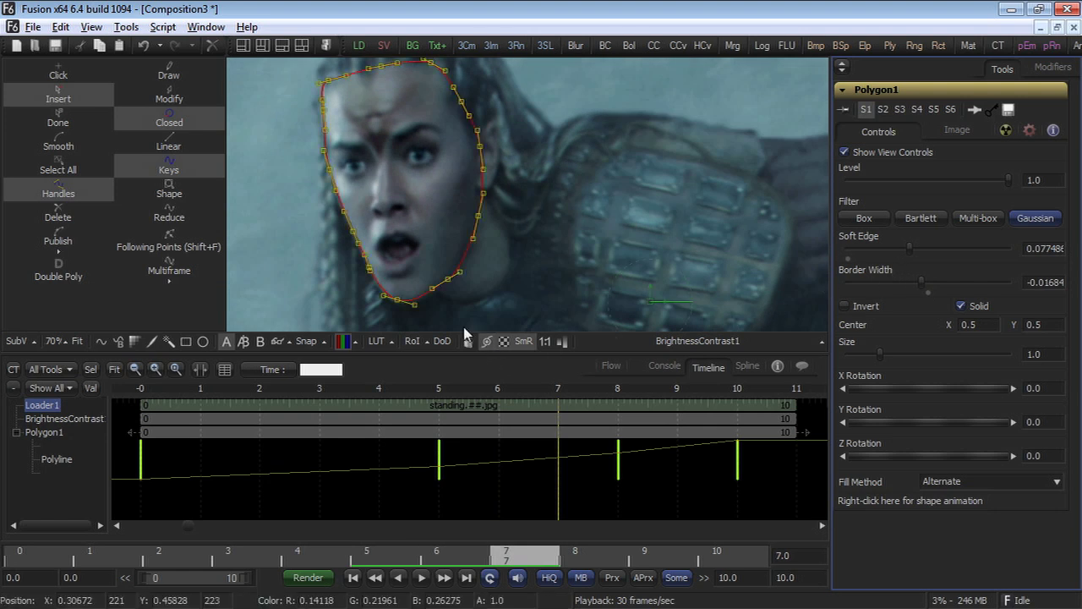
click(82, 125)
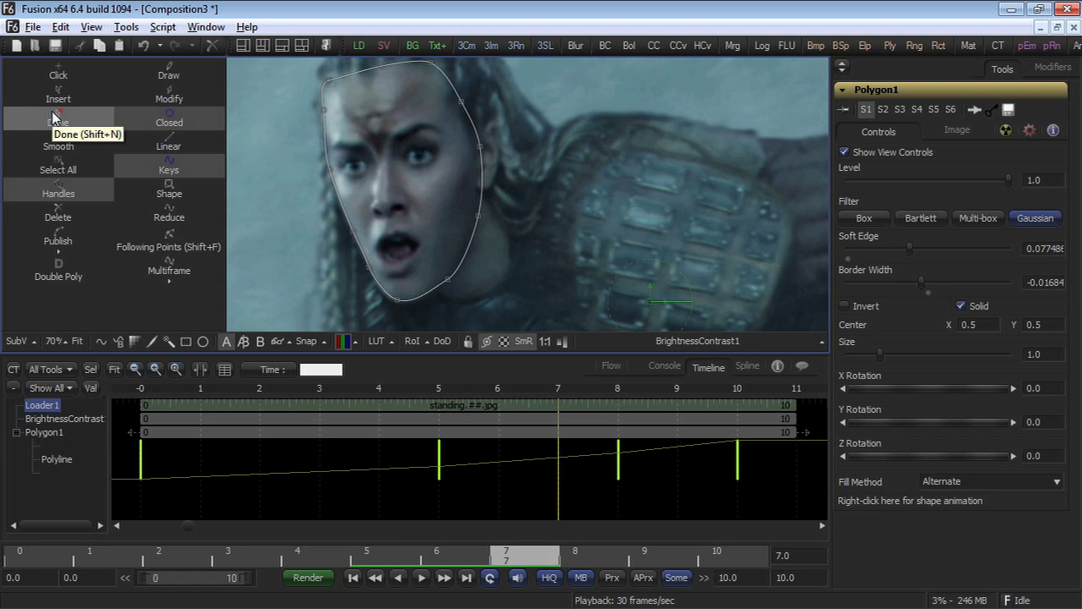
click(53, 116)
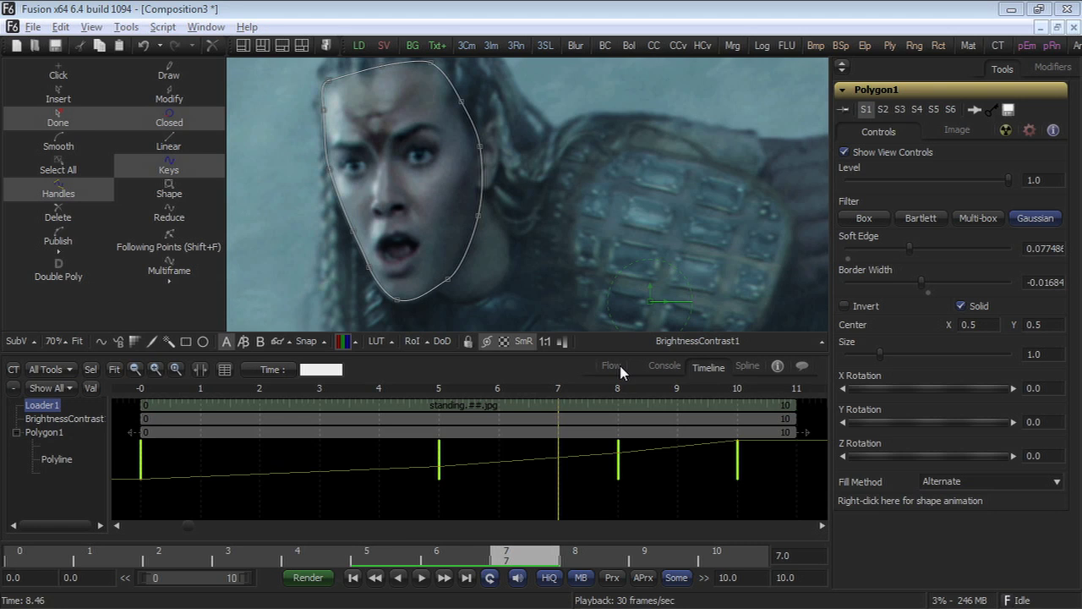
Step: In the Flow, add a BSpline1 node via Add Tool > Mask > BSpline and view it
click(612, 366)
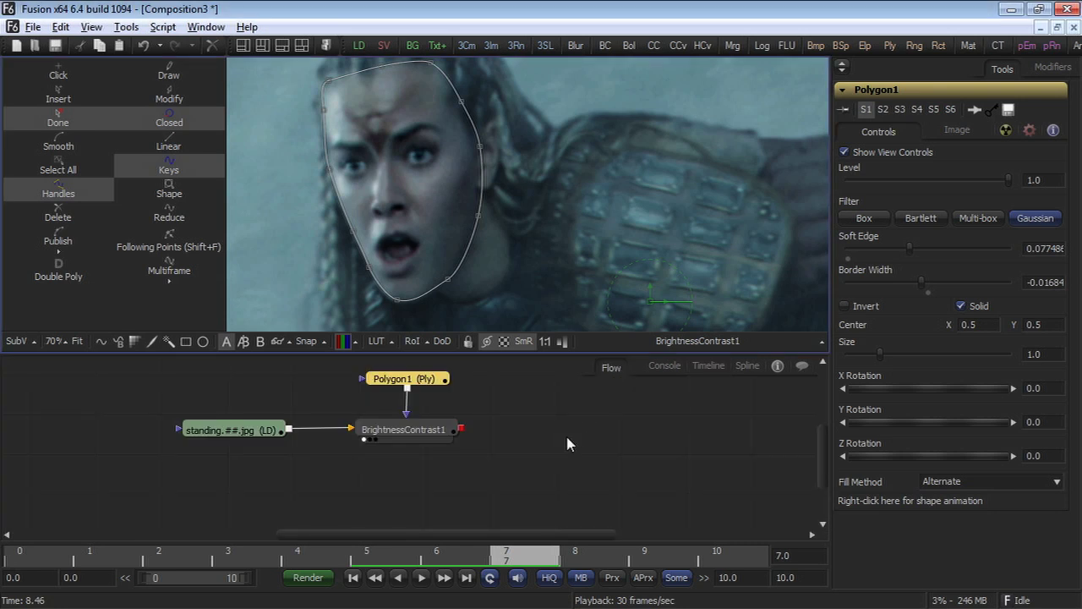
drag(568, 444, 531, 470)
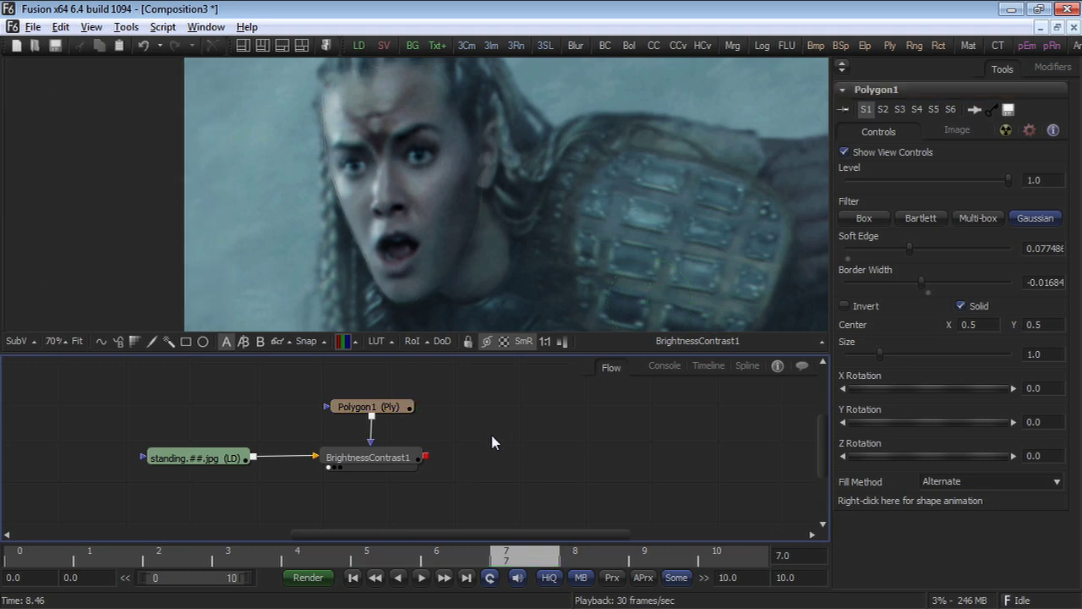
right_click(487, 423)
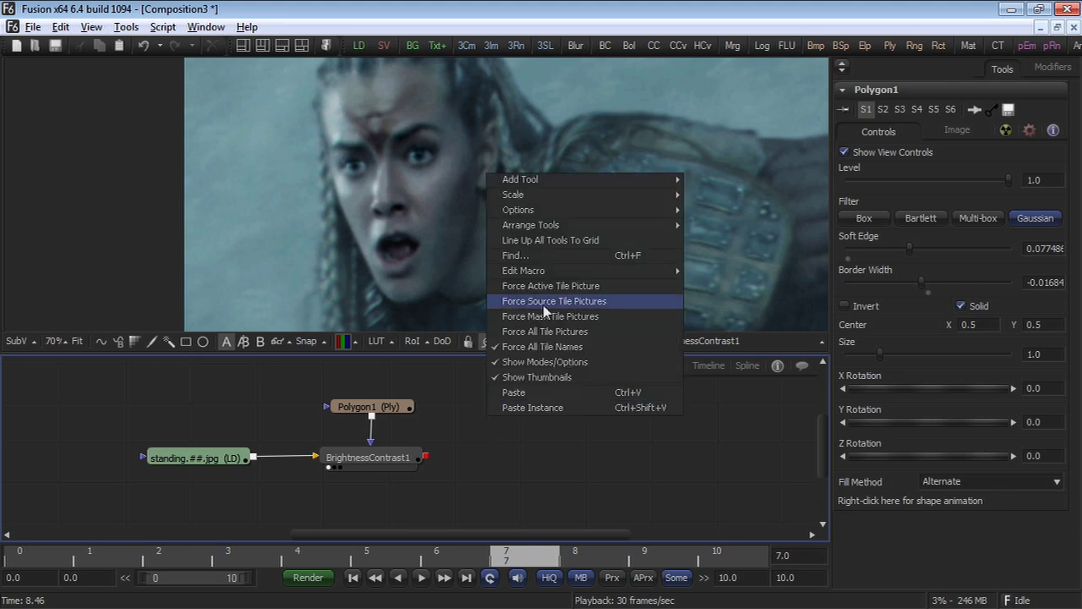
mouse_move(575, 181)
mouse_move(734, 387)
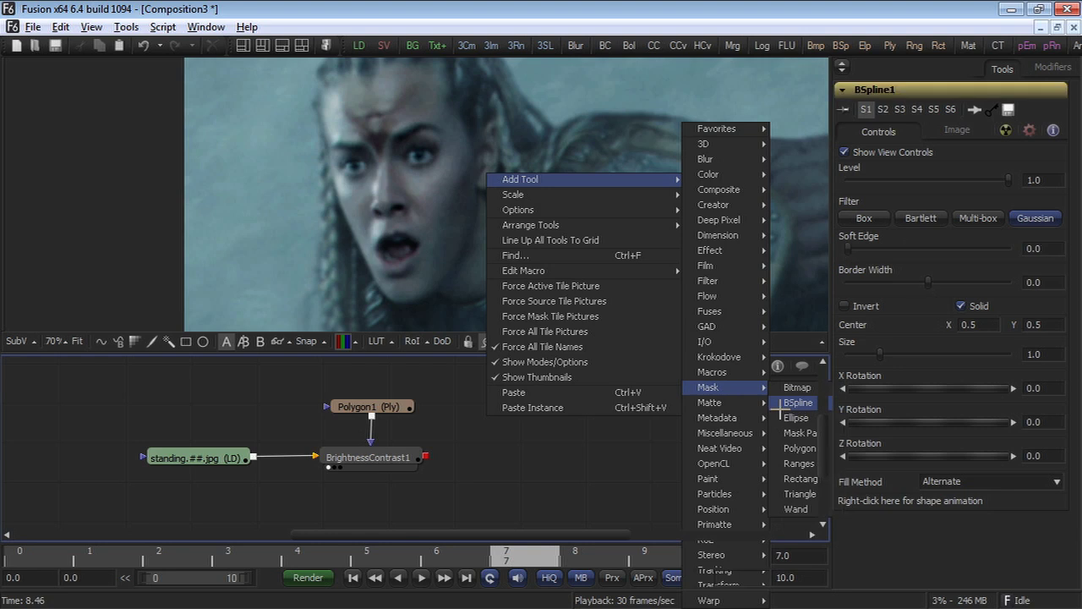
click(798, 404)
mouse_move(487, 419)
mouse_down()
mouse_move(483, 265)
mouse_move(470, 254)
mouse_up()
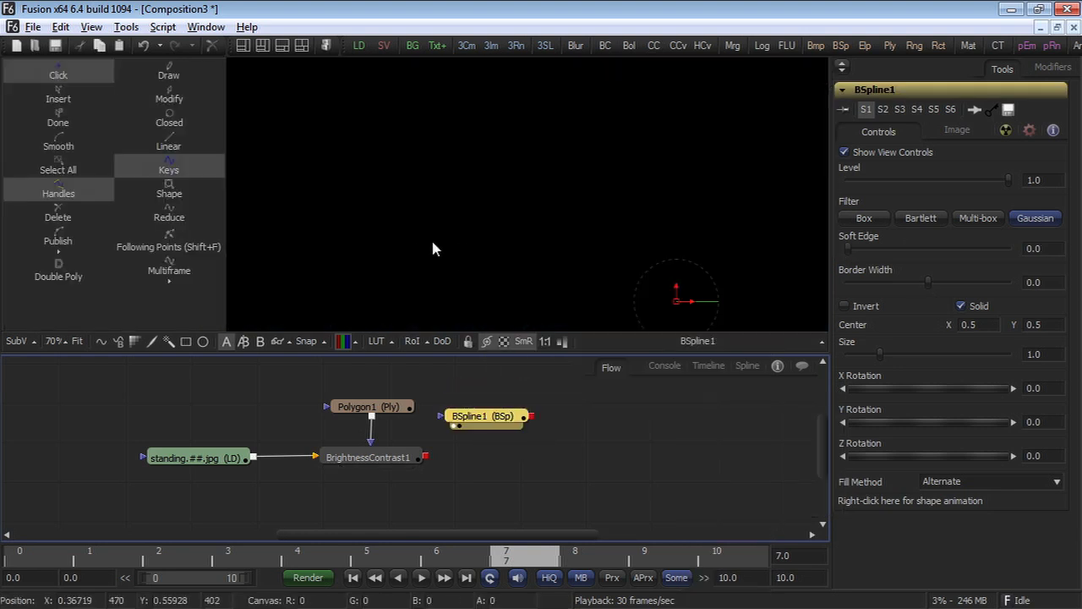
Step: Fit the frame and draw a closed B-Spline shape around the woman's face
scroll(466, 199, down, 2)
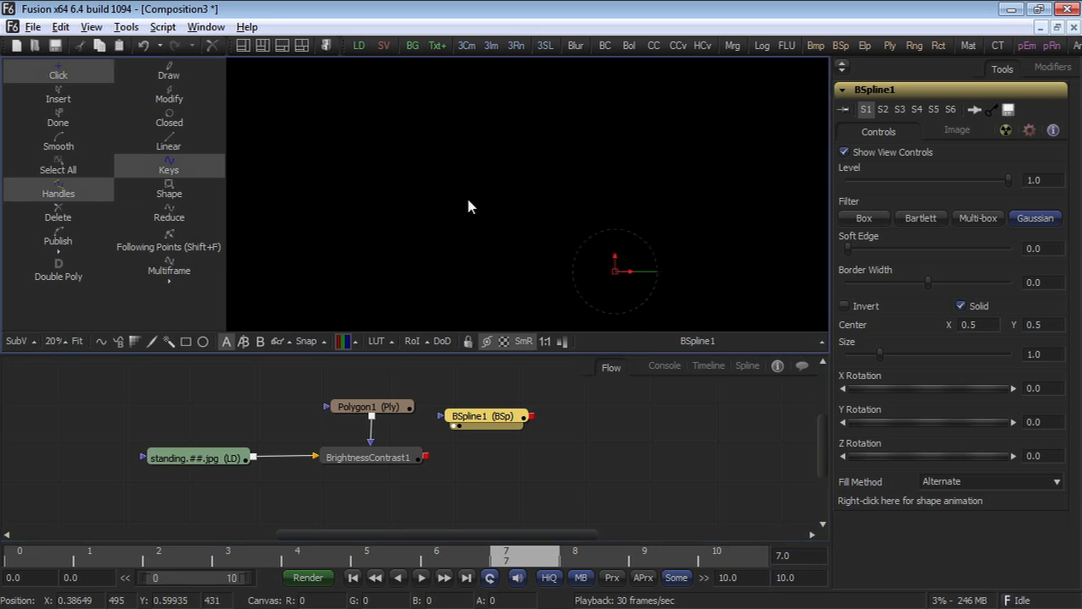
key(ctrl+f)
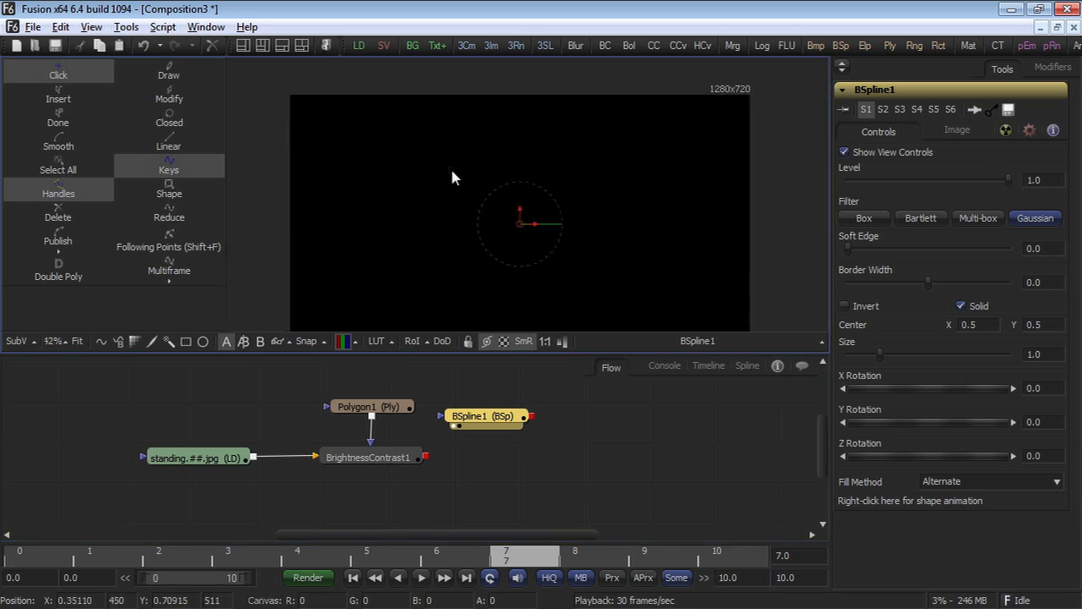
click(451, 169)
click(531, 120)
click(597, 137)
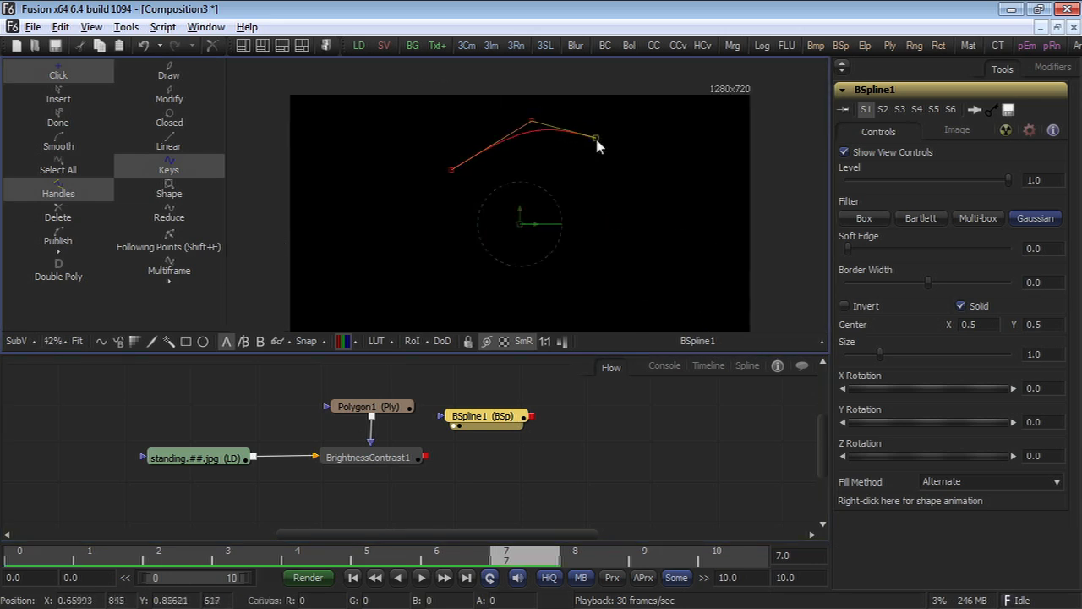
drag(596, 139, 604, 155)
click(568, 256)
click(538, 312)
drag(471, 302, 455, 278)
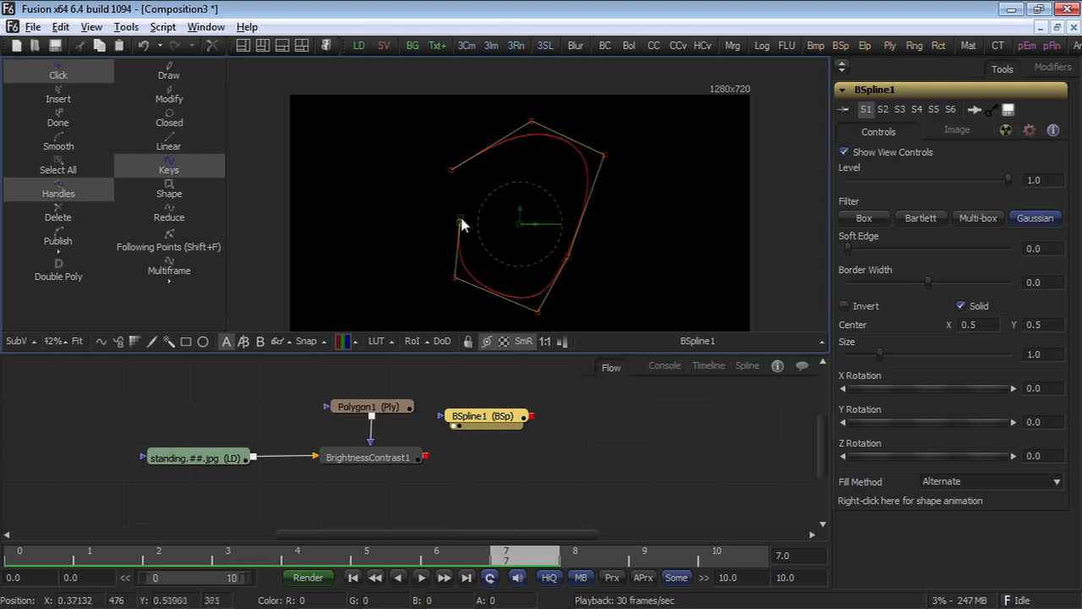
click(463, 213)
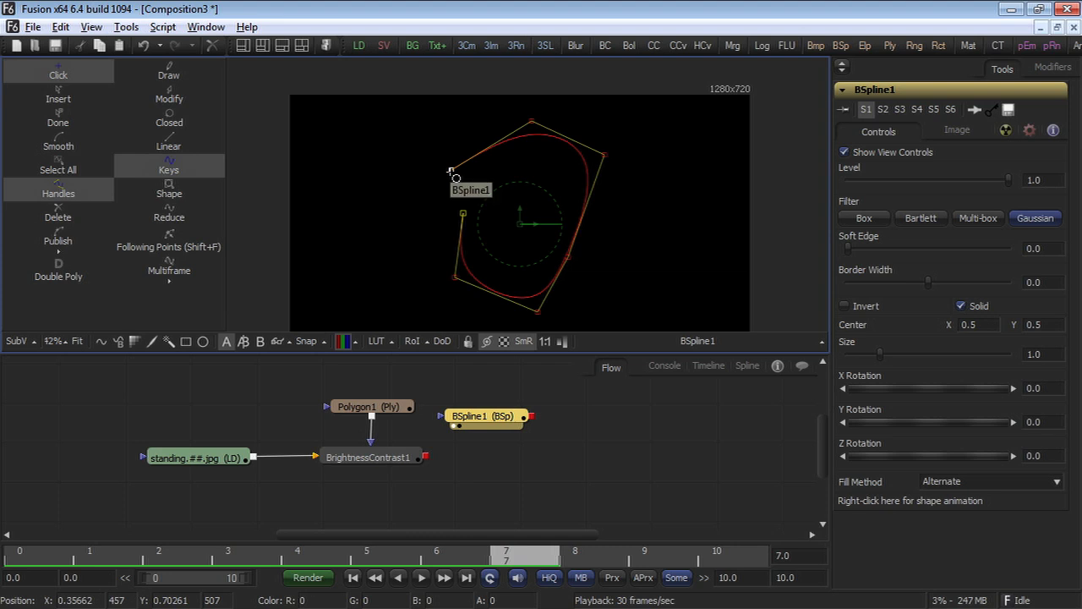
click(451, 171)
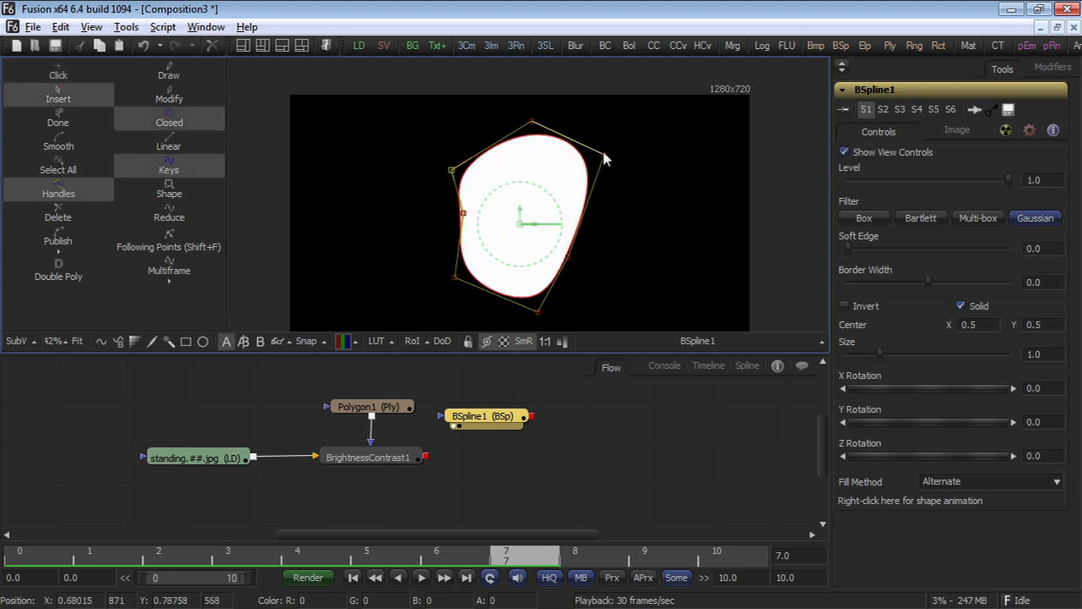
Step: Adjust the upper-right, bottom, lower-left and top control points to refine the shape
drag(605, 156, 639, 168)
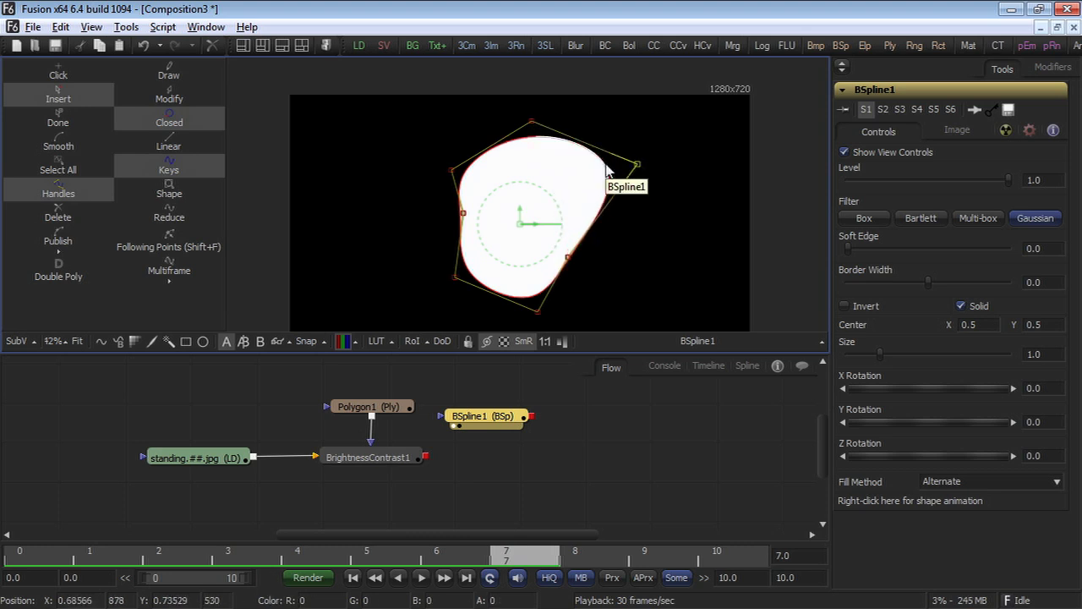
drag(540, 312, 543, 328)
drag(455, 276, 470, 268)
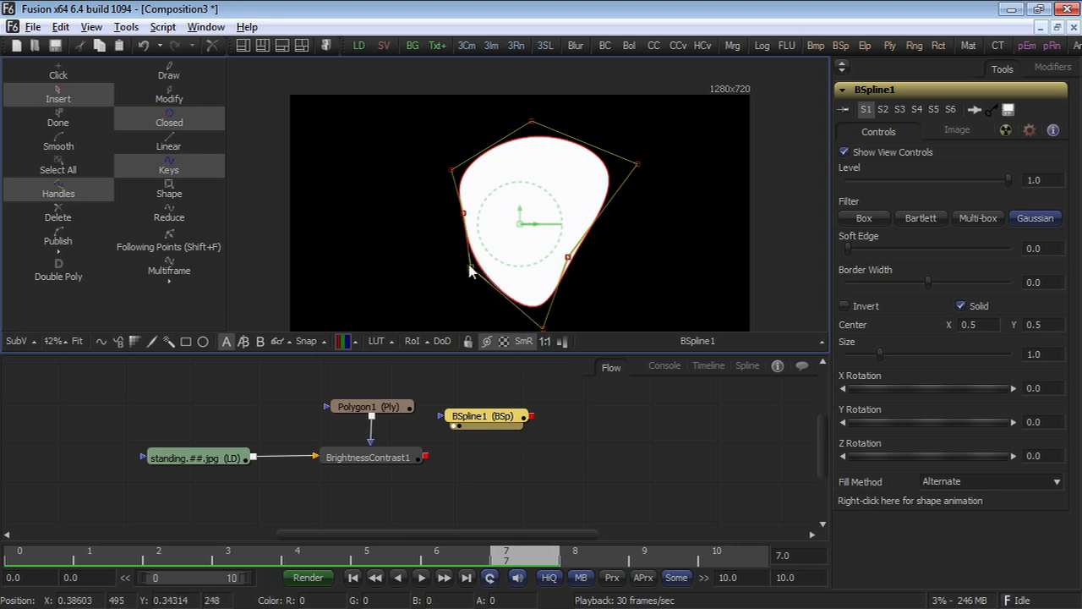
click(640, 162)
mouse_move(640, 165)
mouse_down()
mouse_move(582, 174)
mouse_move(643, 168)
mouse_up()
drag(532, 124, 538, 154)
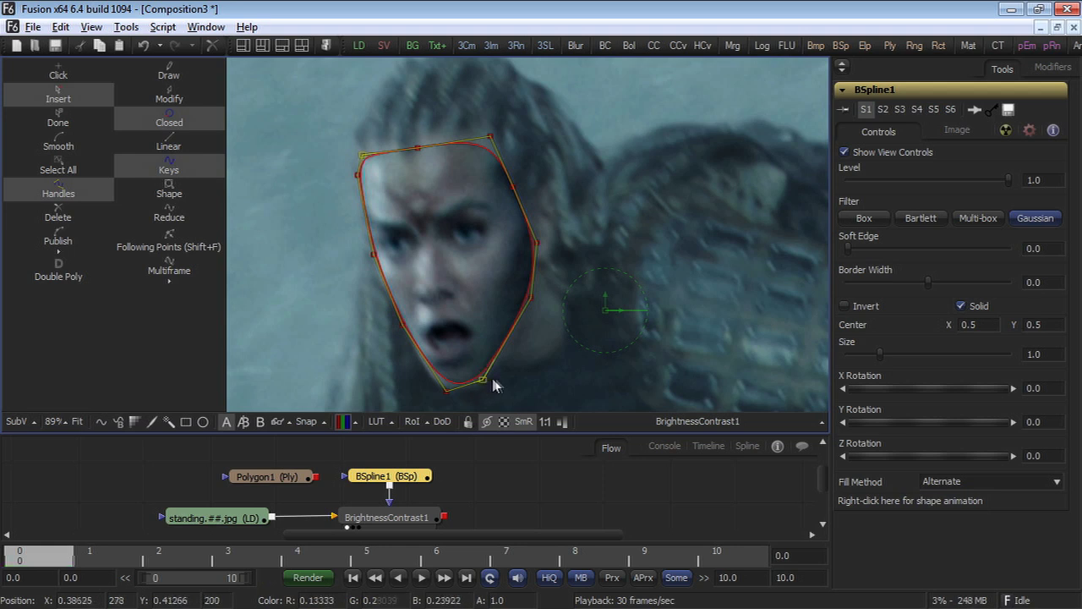
Step: Zoom into the face and raise BSpline1's Soft Edge to about 0.058
scroll(487, 381, up, 4)
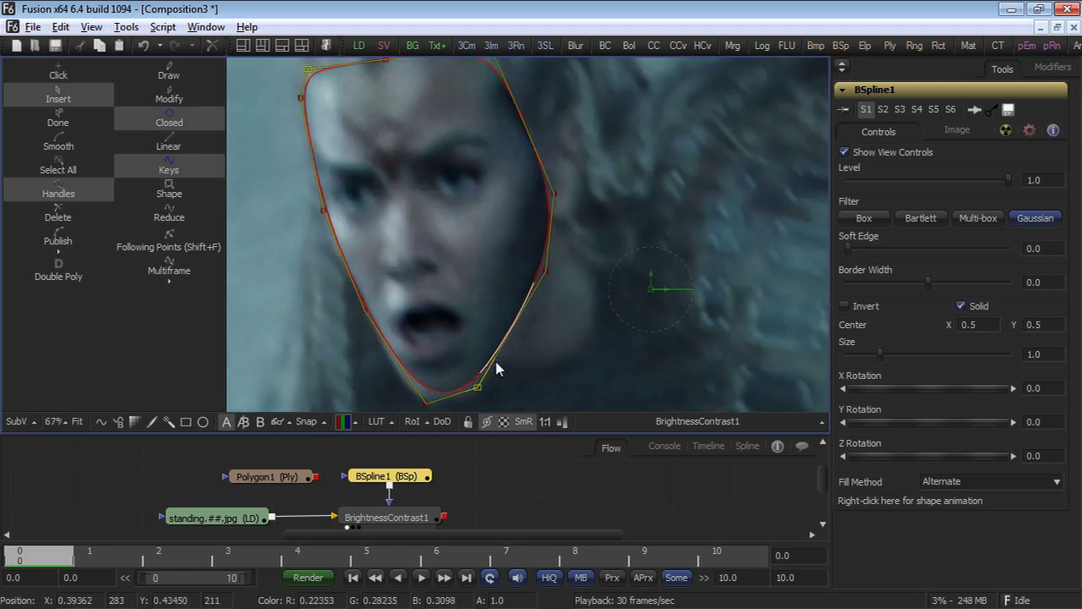
scroll(496, 370, up, 5)
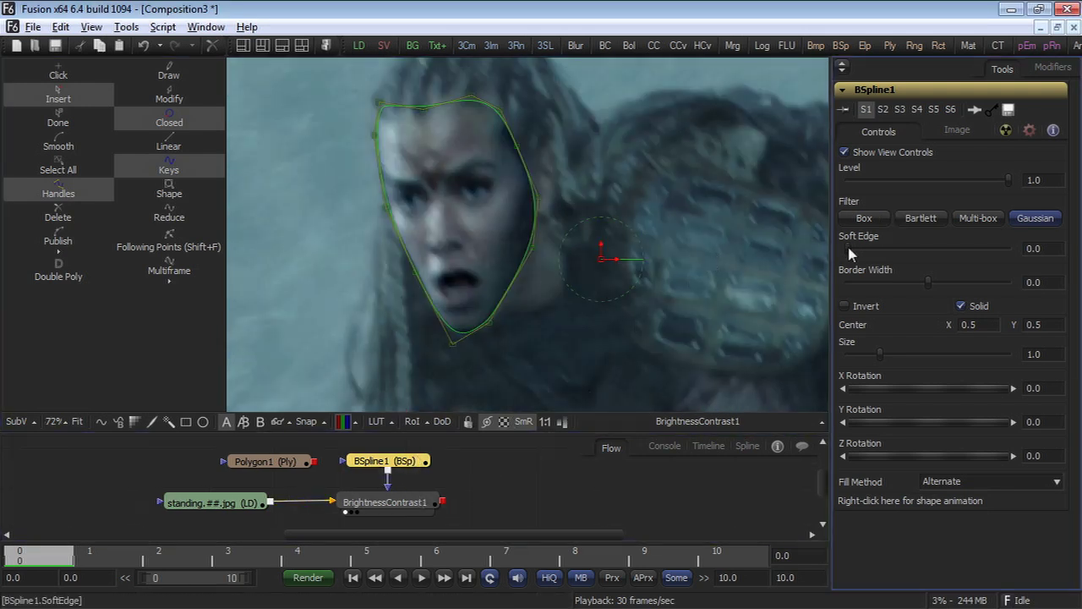
drag(848, 248, 896, 254)
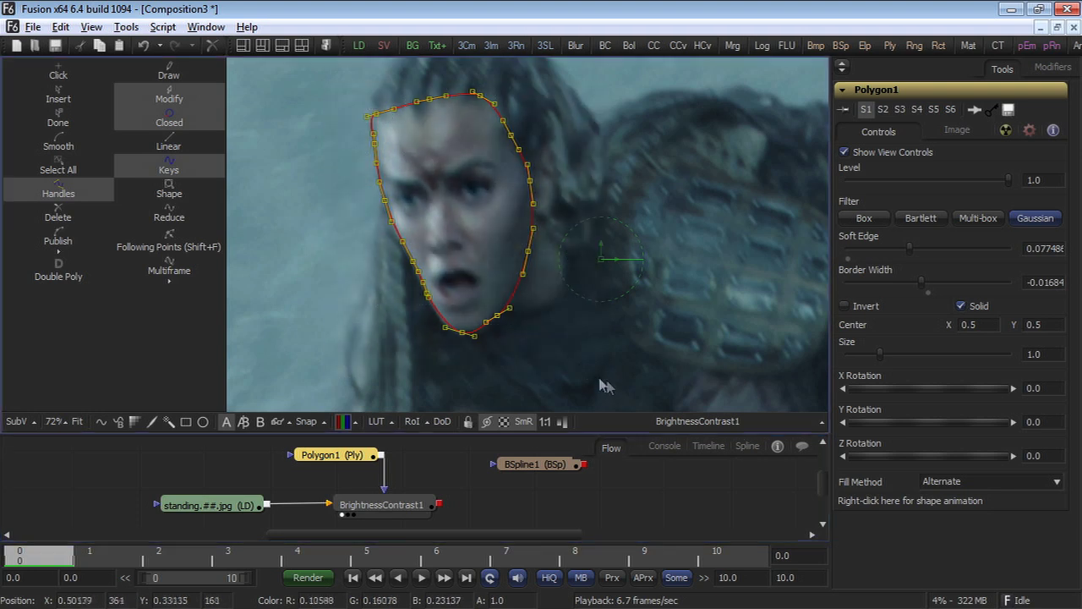
Step: Convert Polygon1's face shape from Bezier to B-Spline via the viewer's Polyline menu
right_click(459, 297)
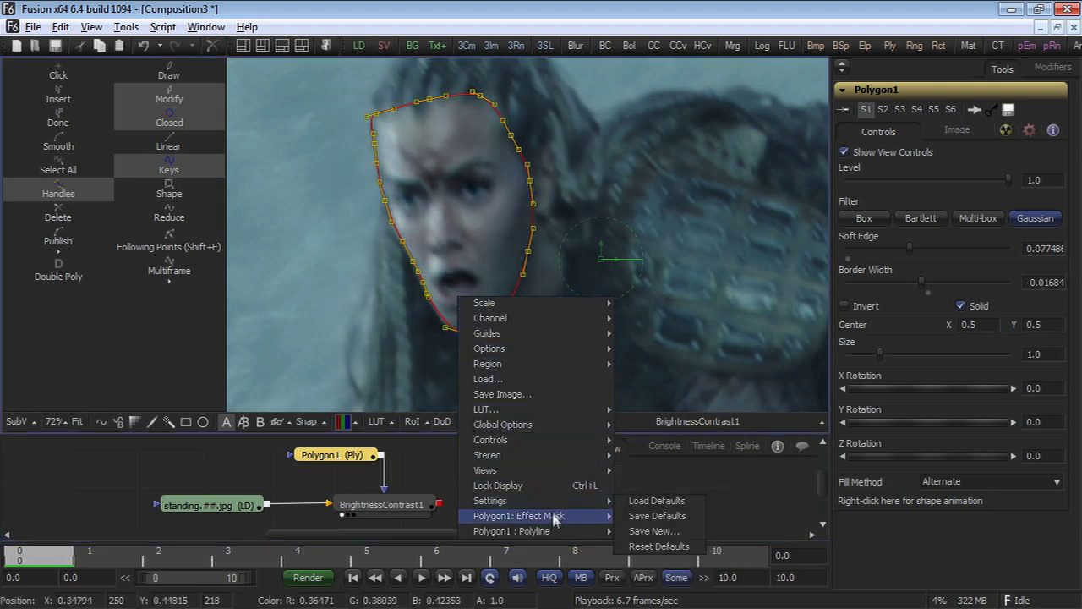
mouse_move(551, 531)
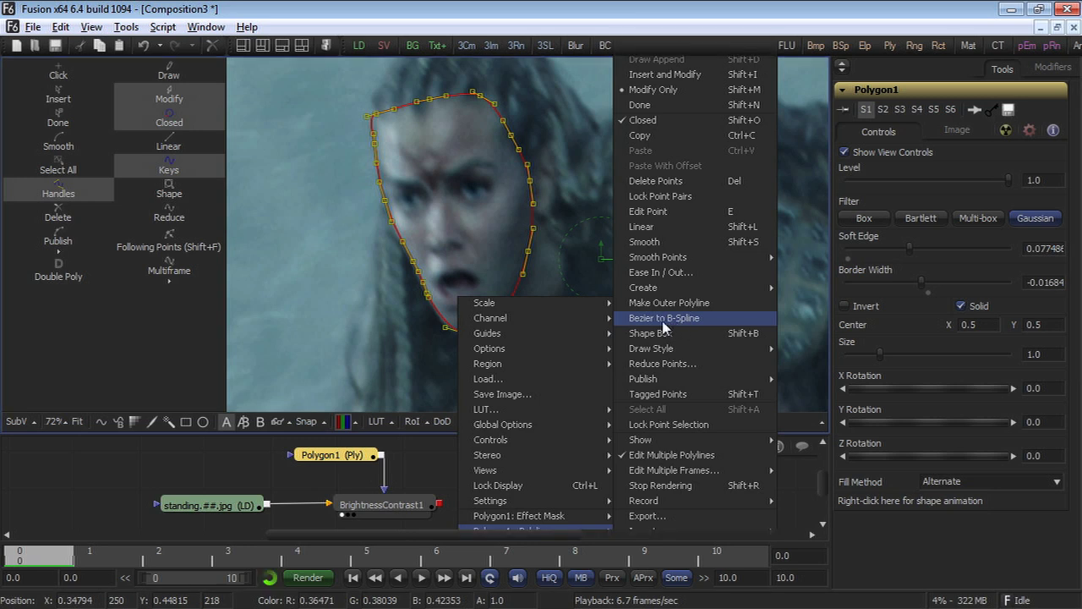
click(663, 321)
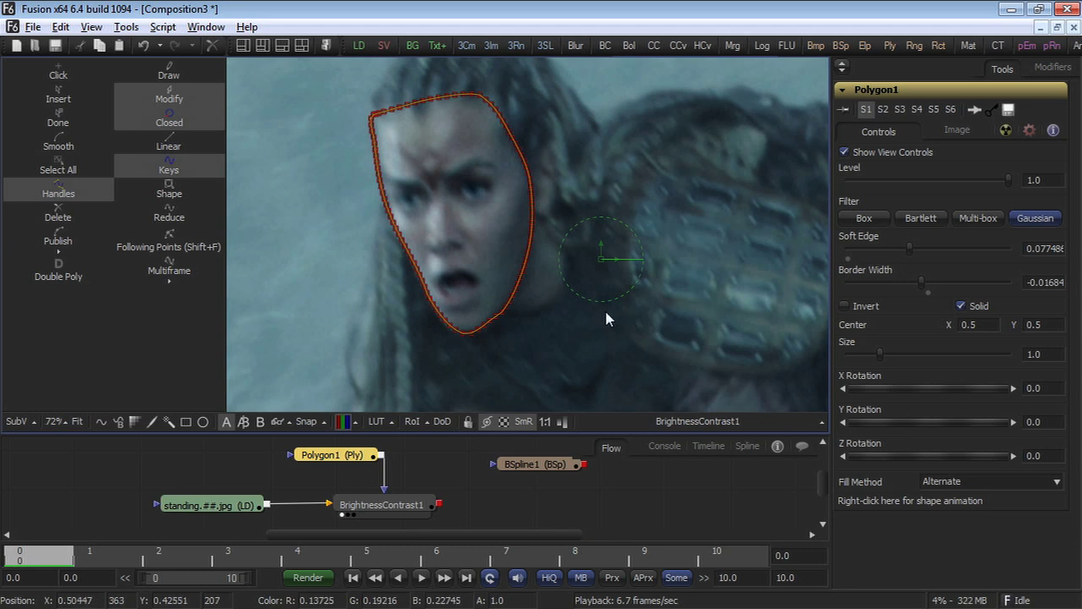